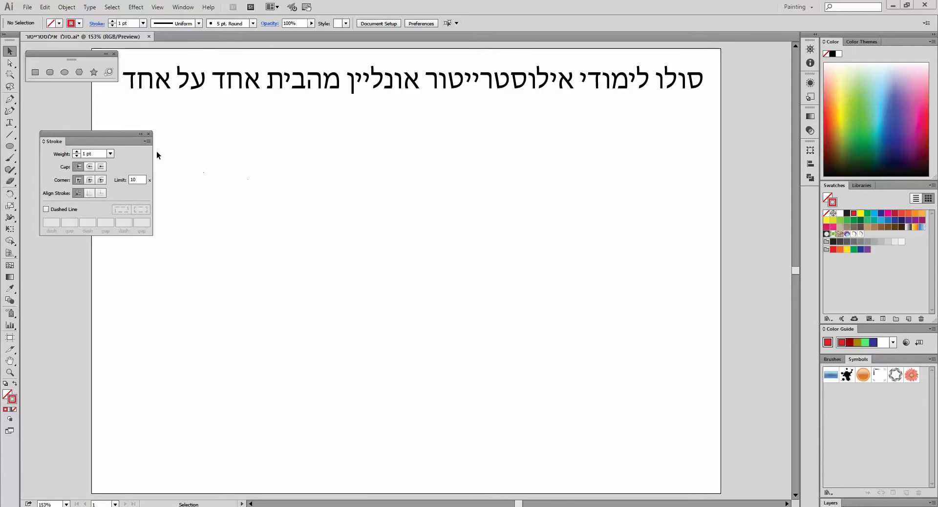
Draw a near-circular ellipse about 47 by 48 mm below the heading and fill it with green.
{"action": "left_click_drag", "start_coordinate": [109, 141], "coordinate": [110, 126]}
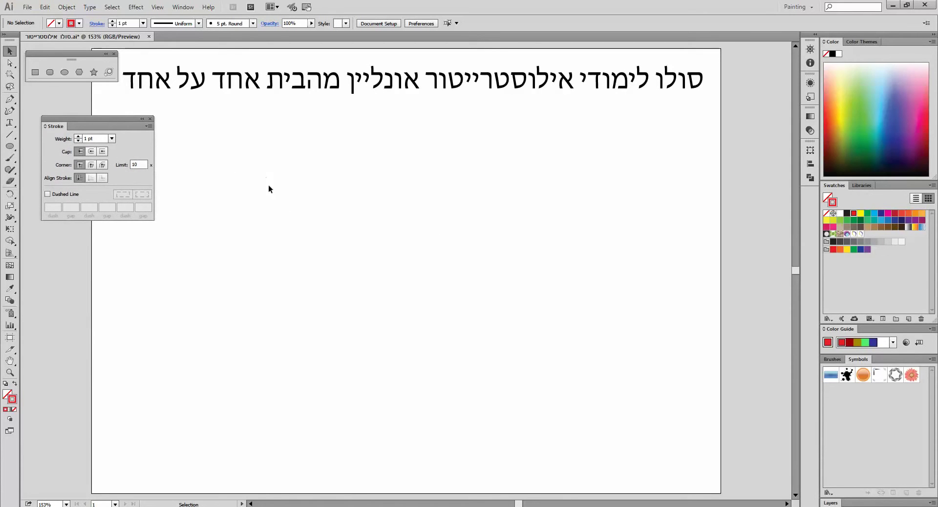
{"action": "left_click", "coordinate": [7, 393]}
{"action": "left_click", "coordinate": [64, 73]}
{"action": "mouse_move", "coordinate": [207, 149]}
{"action": "left_mouse_down"}
{"action": "mouse_move", "coordinate": [315, 240]}
{"action": "mouse_move", "coordinate": [305, 252]}
{"action": "left_mouse_up"}
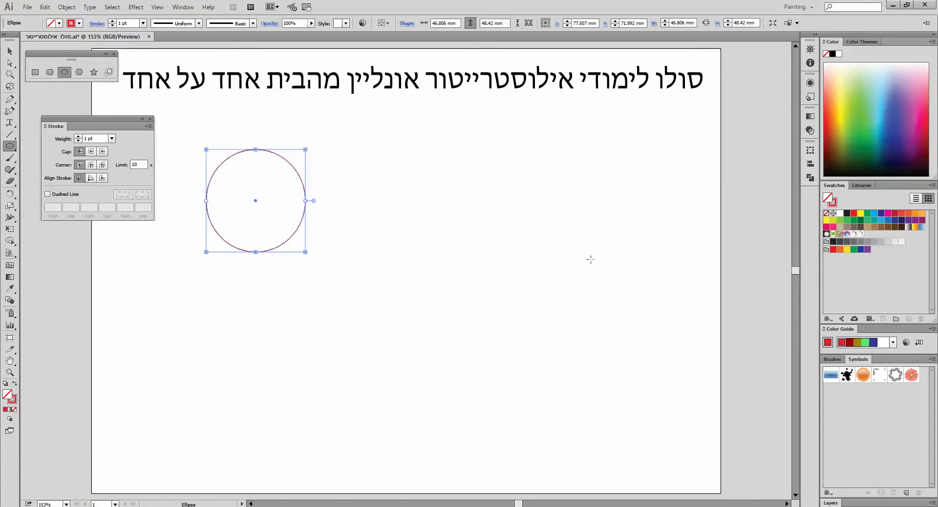
{"action": "left_click", "coordinate": [855, 119]}
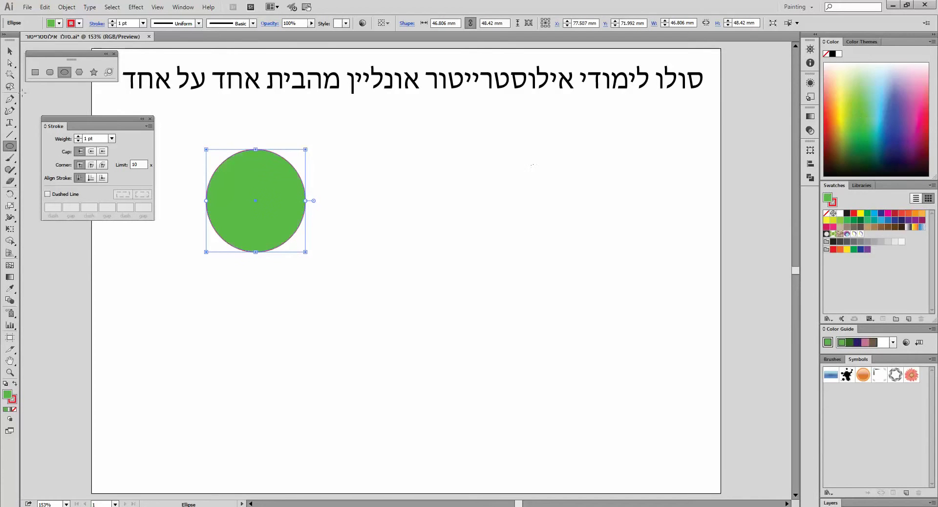
Reshape the green circle into an upright ellipse about 19 by 52 mm and cross it with a duplicate rotated 90 degrees.
{"action": "left_click", "coordinate": [10, 51]}
{"action": "left_click_drag", "start_coordinate": [255, 203], "coordinate": [329, 238]}
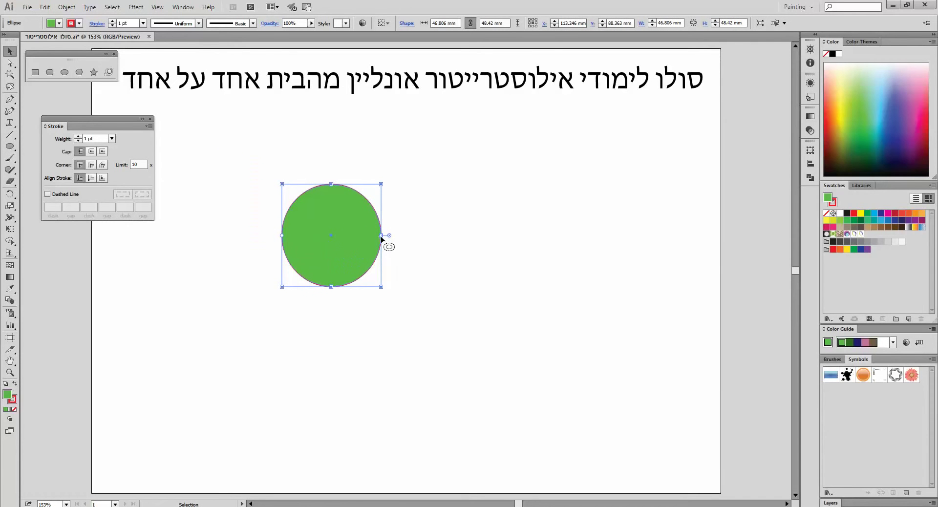
{"action": "left_click_drag", "start_coordinate": [381, 185], "coordinate": [322, 176]}
{"action": "left_click_drag", "start_coordinate": [304, 219], "coordinate": [432, 243]}
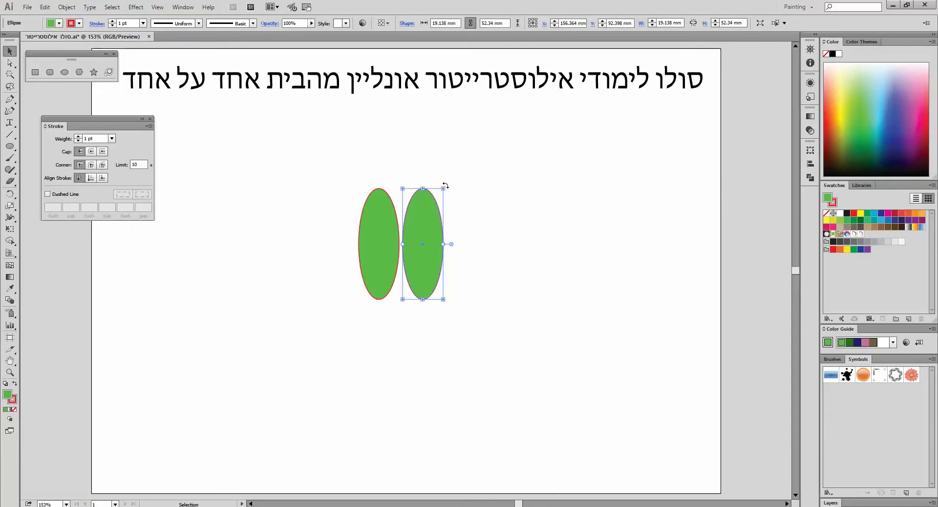
{"action": "left_click_drag", "start_coordinate": [444, 185], "coordinate": [400, 245]}
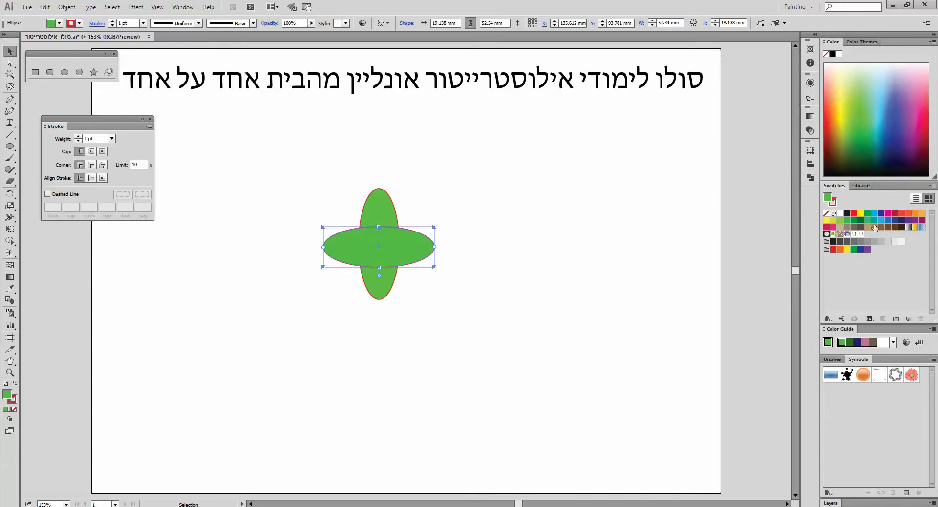
Fill the horizontal ellipse with dark red and the vertical ellipse with yellow.
{"action": "left_click", "coordinate": [895, 214]}
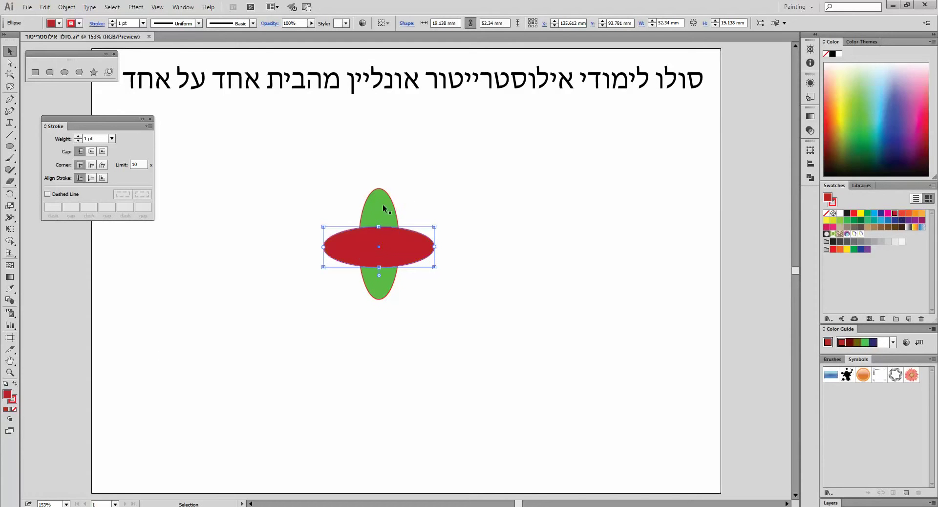
{"action": "left_click", "coordinate": [383, 204]}
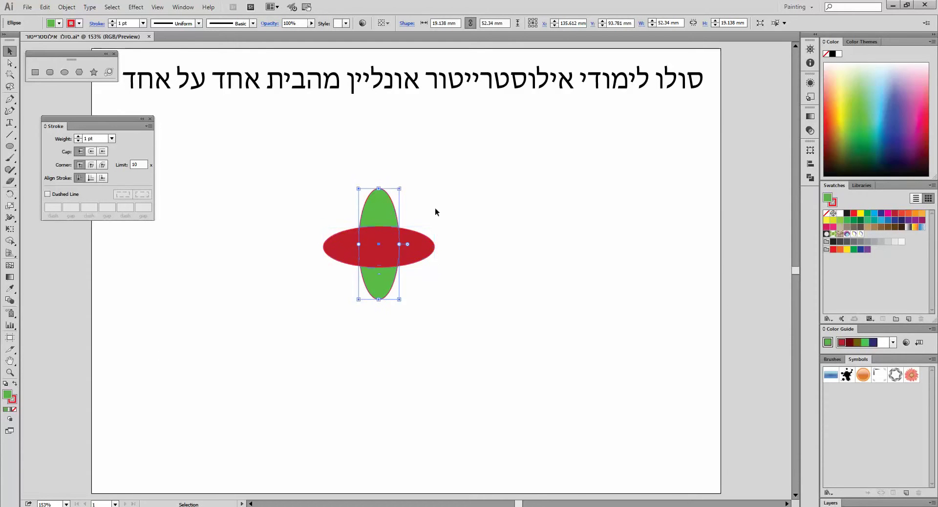
{"action": "left_click", "coordinate": [826, 220]}
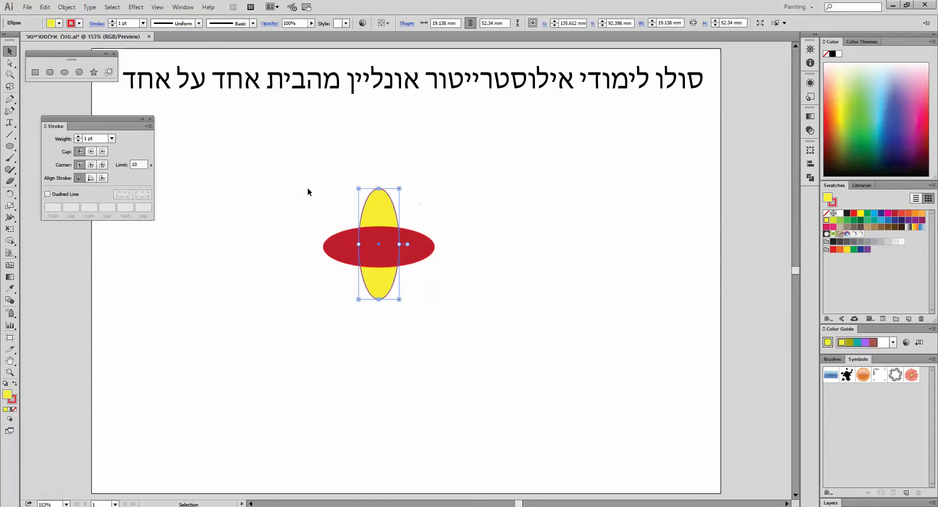
Duplicate the crossed ellipses and move the copy's yellow and red ellipses far apart on the artboard.
{"action": "left_click_drag", "start_coordinate": [288, 182], "coordinate": [455, 287]}
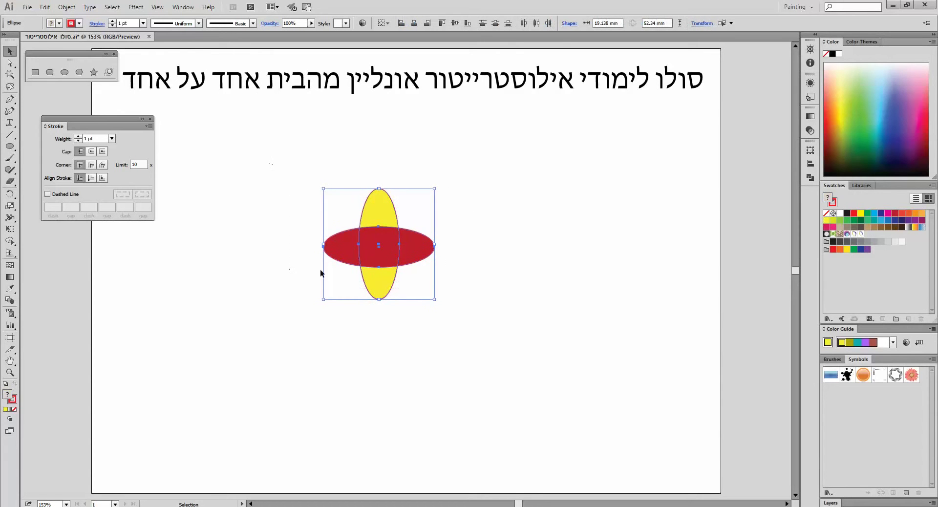
{"action": "left_click_drag", "start_coordinate": [383, 245], "coordinate": [348, 246]}
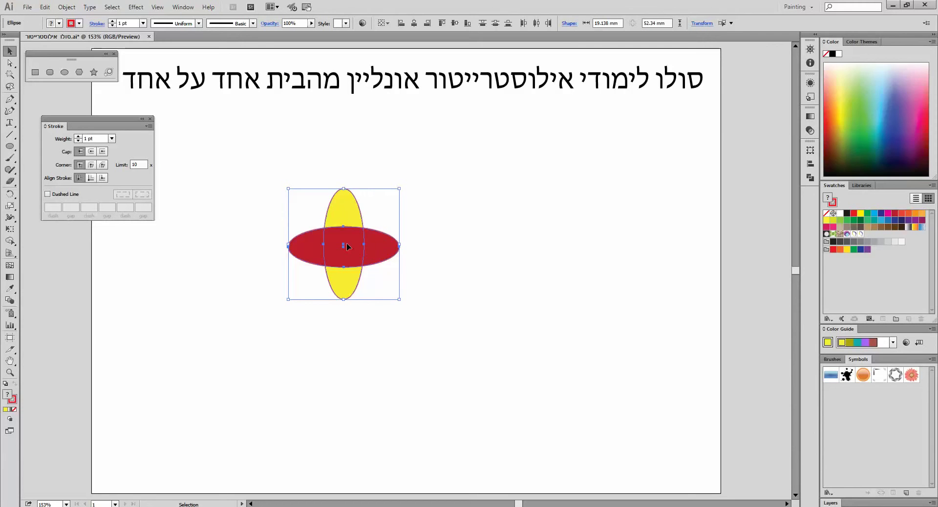
{"action": "left_click_drag", "start_coordinate": [349, 247], "coordinate": [404, 390]}
{"action": "left_click", "coordinate": [591, 264]}
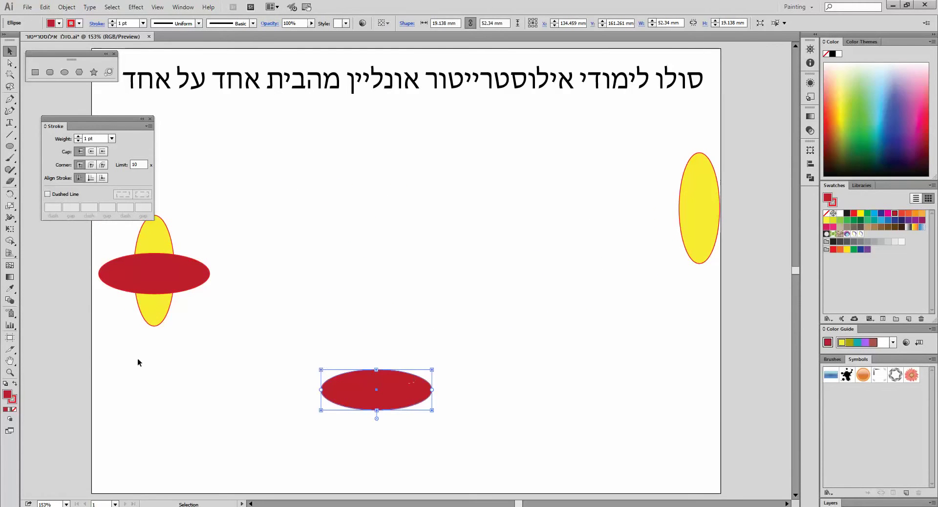
Give the separate red ellipse a black stroke and blend it with the separate yellow ellipse using the Blend tool.
{"action": "left_click", "coordinate": [13, 401]}
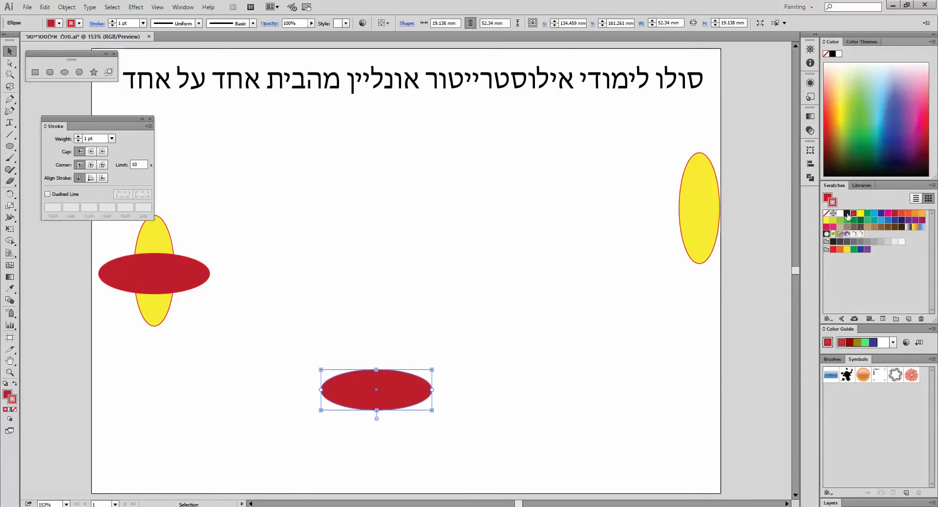
{"action": "left_click", "coordinate": [847, 213]}
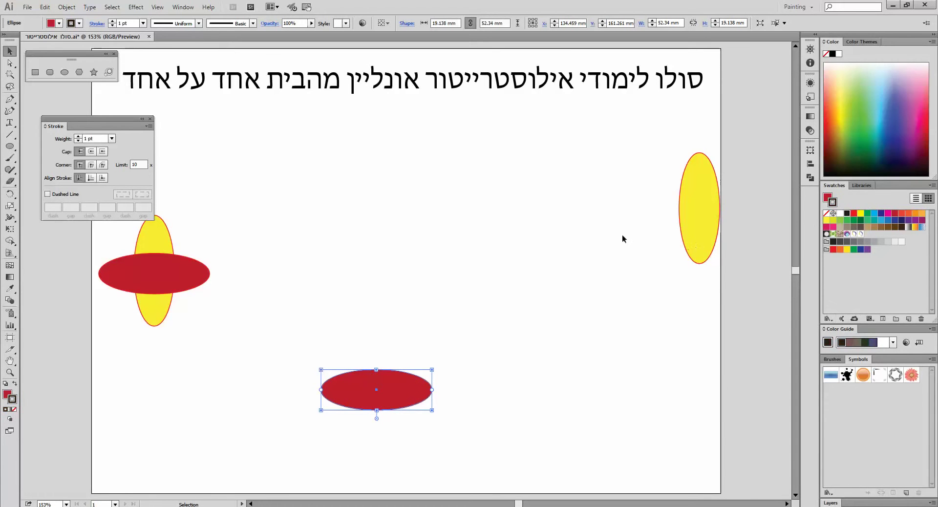
{"action": "left_click", "coordinate": [10, 301]}
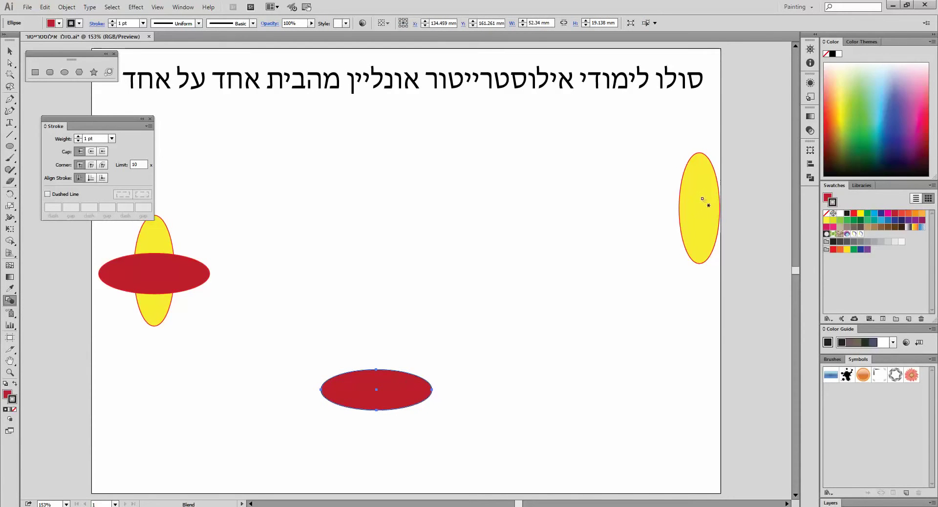
{"action": "left_click", "coordinate": [683, 238]}
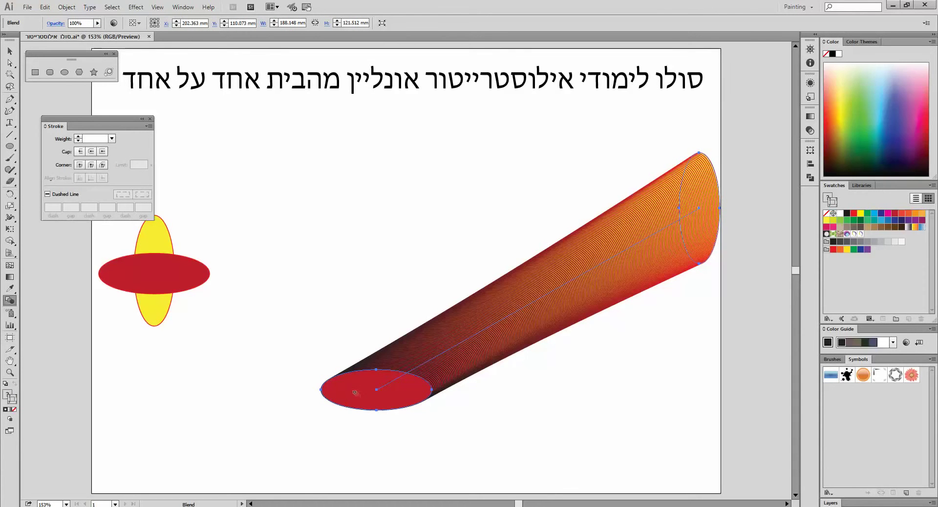
Move the blended shape off the artboard's lower-left side and place two copies of the crossed ellipses side by side.
{"action": "left_click", "coordinate": [10, 51]}
{"action": "left_click_drag", "start_coordinate": [677, 251], "coordinate": [308, 347]}
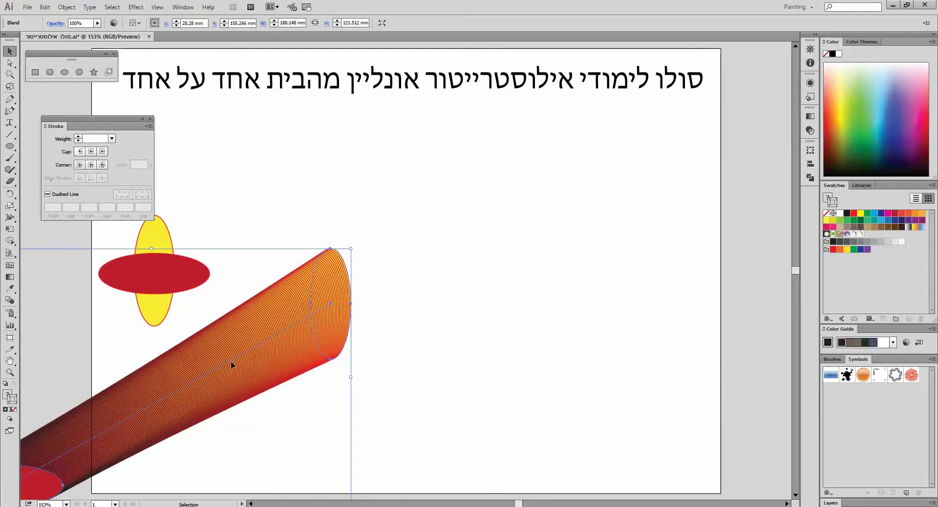
{"action": "left_click_drag", "start_coordinate": [319, 309], "coordinate": [3, 423]}
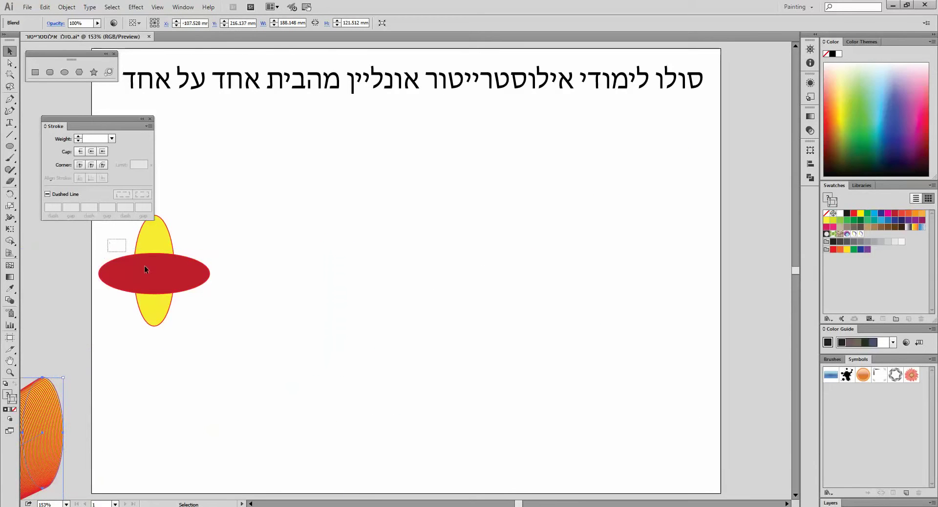
{"action": "left_click_drag", "start_coordinate": [192, 271], "coordinate": [367, 236]}
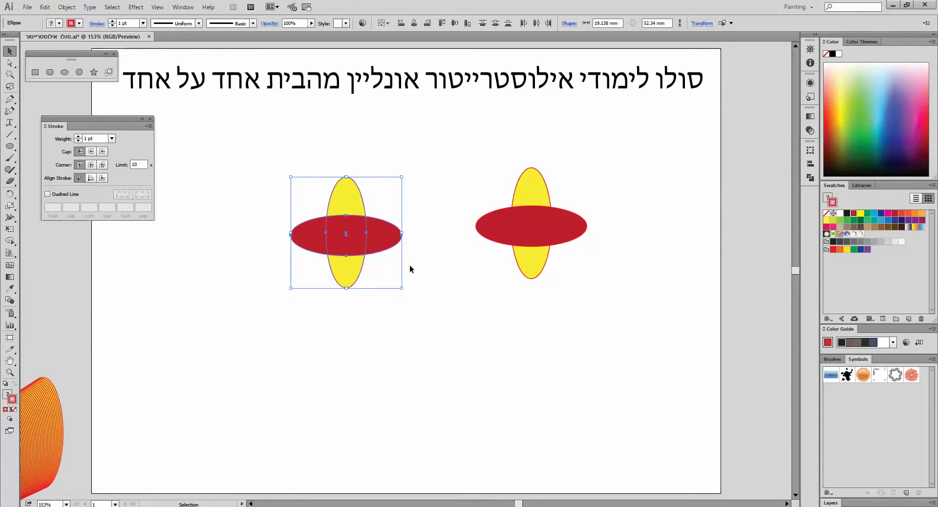
Make a blend from the right-hand pair of crossed ellipses.
{"action": "left_click", "coordinate": [551, 256]}
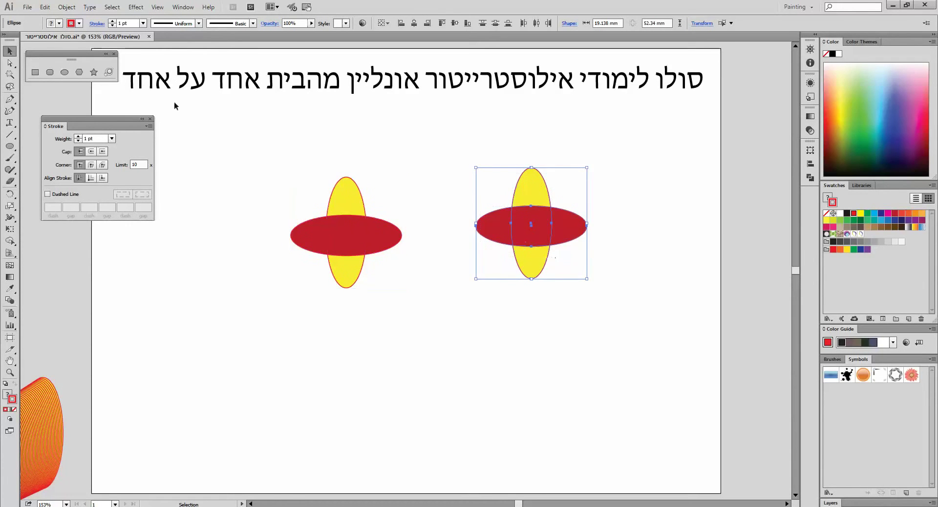
{"action": "left_click", "coordinate": [67, 7]}
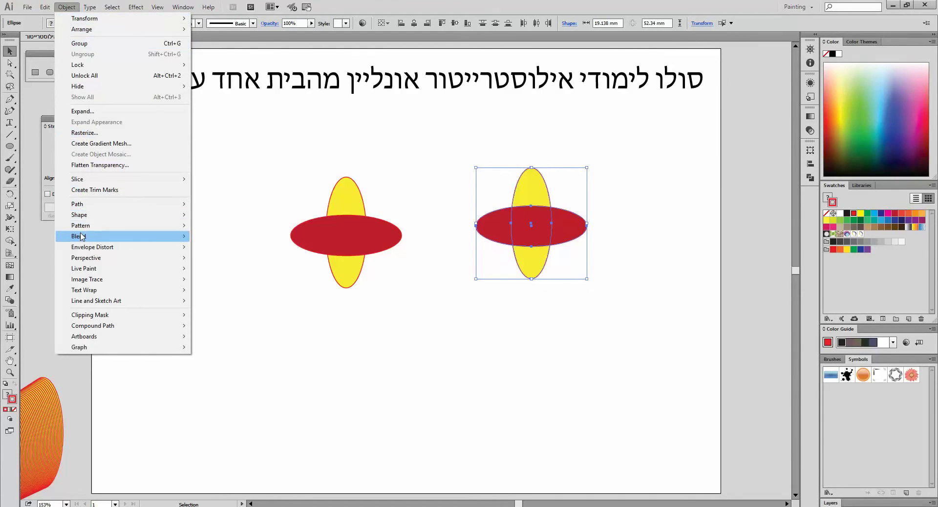
{"action": "mouse_move", "coordinate": [82, 237]}
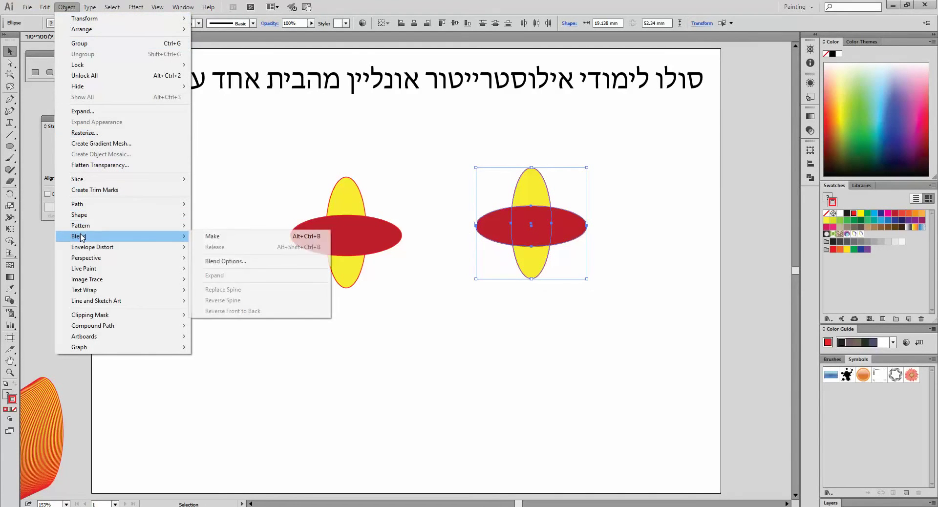
{"action": "left_click", "coordinate": [234, 240]}
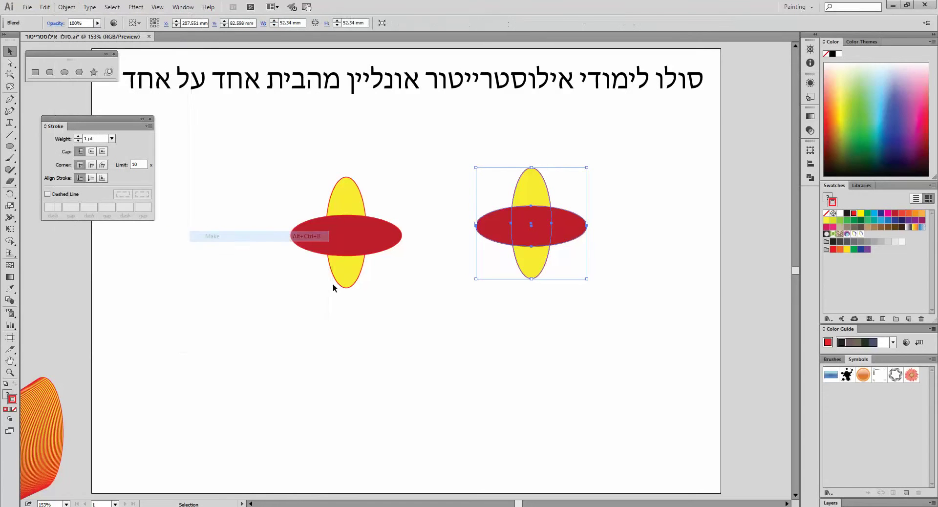
{"action": "left_click", "coordinate": [529, 345]}
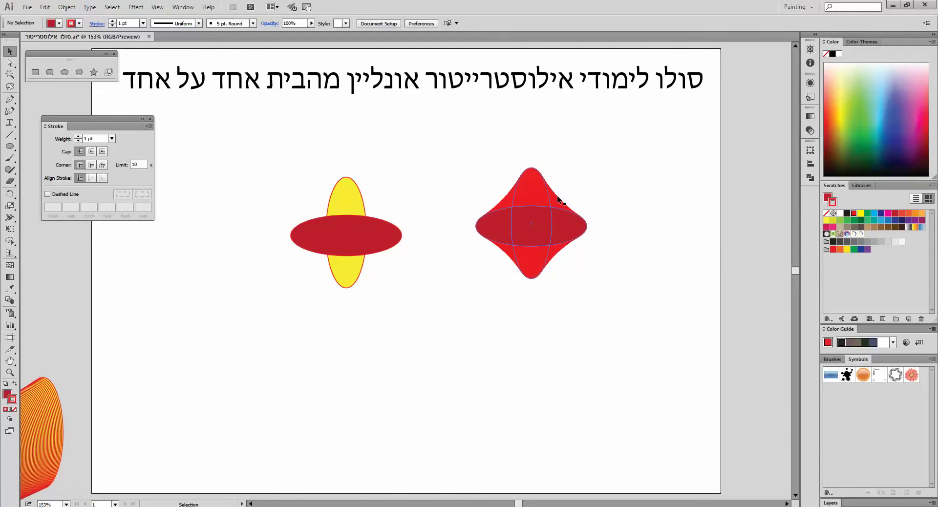
Undo the blend of the right-hand crossed ellipses.
{"action": "key", "text": "ctrl"}
{"action": "left_click", "coordinate": [45, 8]}
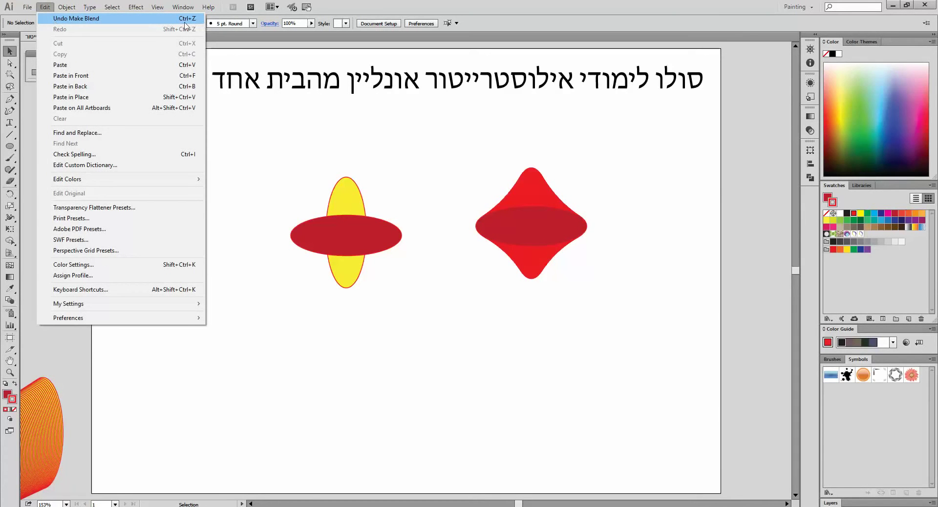
{"action": "left_click", "coordinate": [56, 18]}
Set a black stroke on the yellow ellipse of the right-hand pair.
{"action": "left_click", "coordinate": [482, 153]}
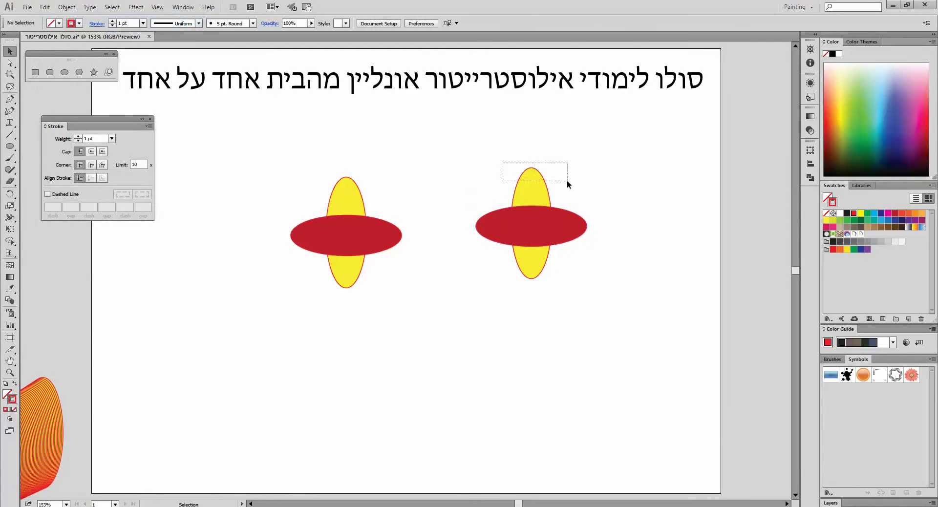
{"action": "left_click_drag", "start_coordinate": [567, 180], "coordinate": [567, 181]}
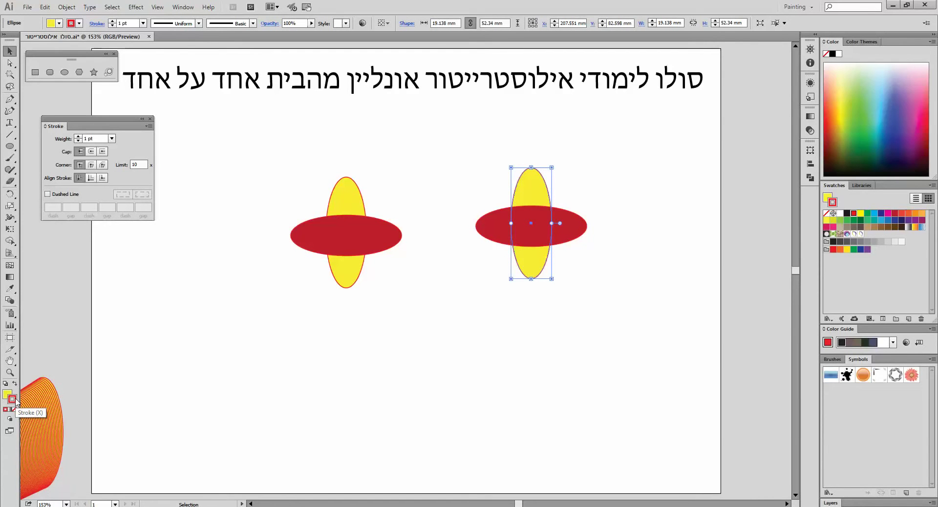
{"action": "left_click", "coordinate": [847, 215]}
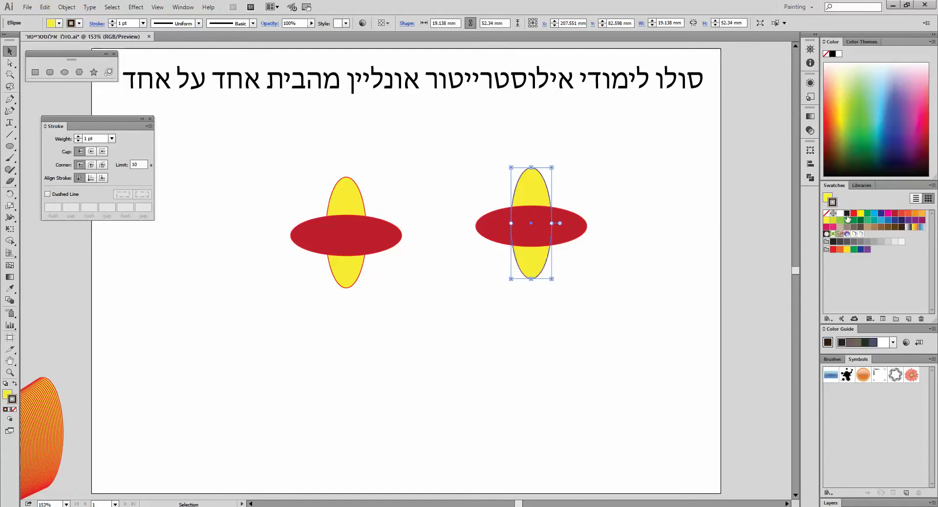
Make a blend from the right-hand yellow and red ellipses and move it farther right and slightly up.
{"action": "left_click_drag", "start_coordinate": [651, 342], "coordinate": [486, 182]}
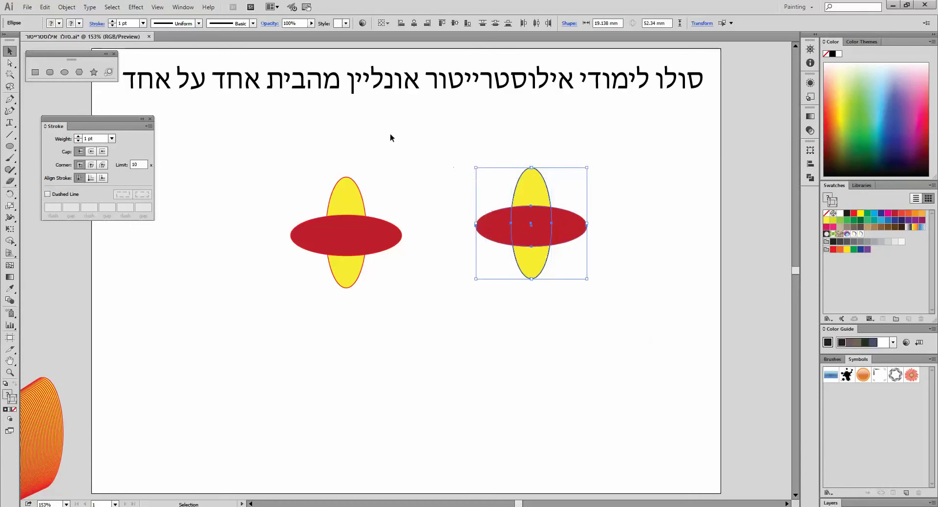
{"action": "left_click", "coordinate": [66, 7]}
{"action": "mouse_move", "coordinate": [99, 239]}
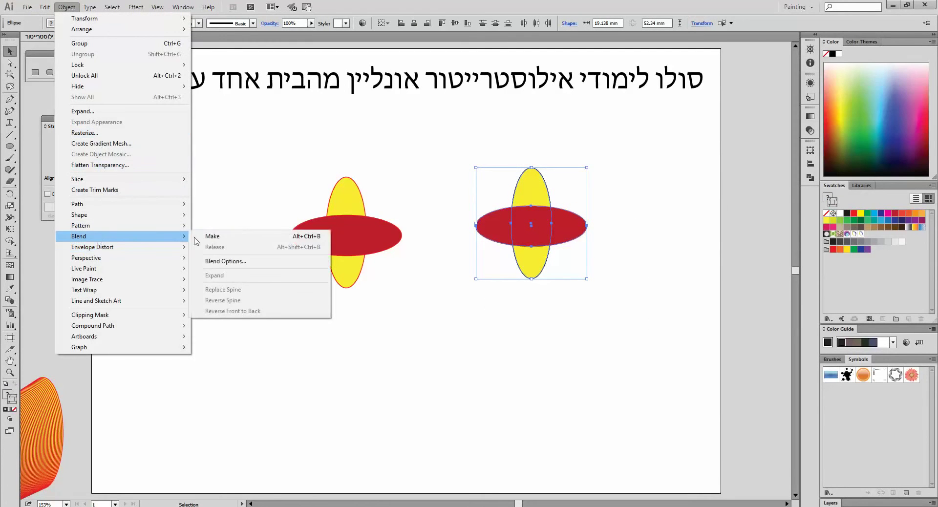
{"action": "left_click", "coordinate": [229, 236]}
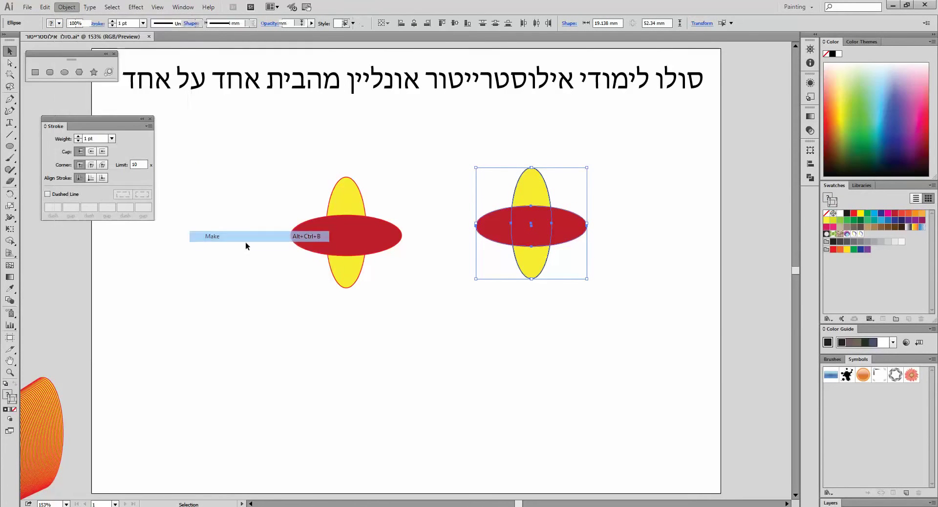
{"action": "left_click", "coordinate": [477, 348]}
{"action": "left_click_drag", "start_coordinate": [533, 210], "coordinate": [590, 200]}
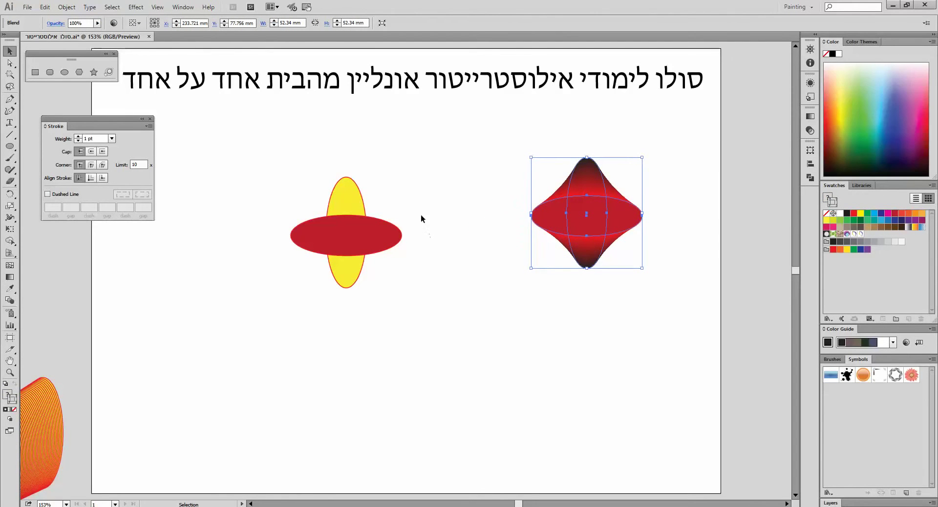
Remove the fill from the yellow ellipse in the remaining crossed pair.
{"action": "left_click", "coordinate": [338, 194]}
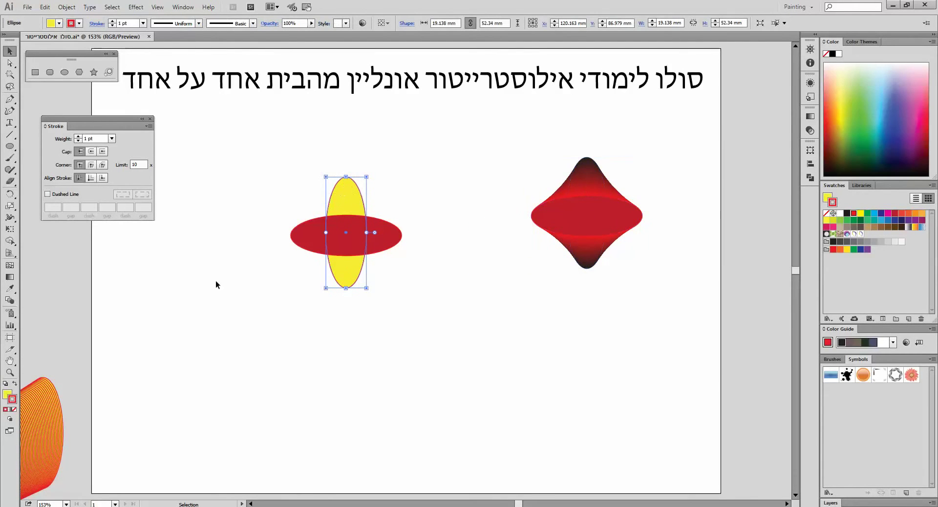
{"action": "left_click", "coordinate": [7, 395]}
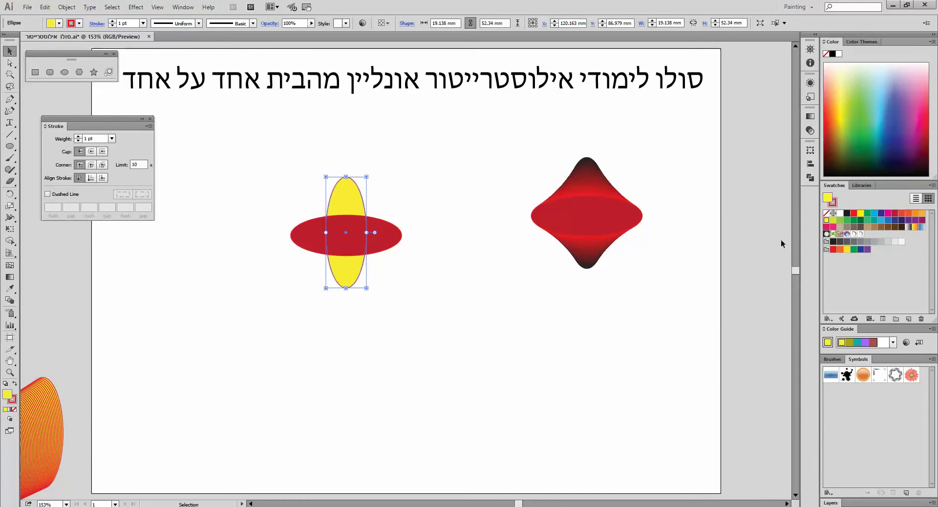
{"action": "key", "text": "slash"}
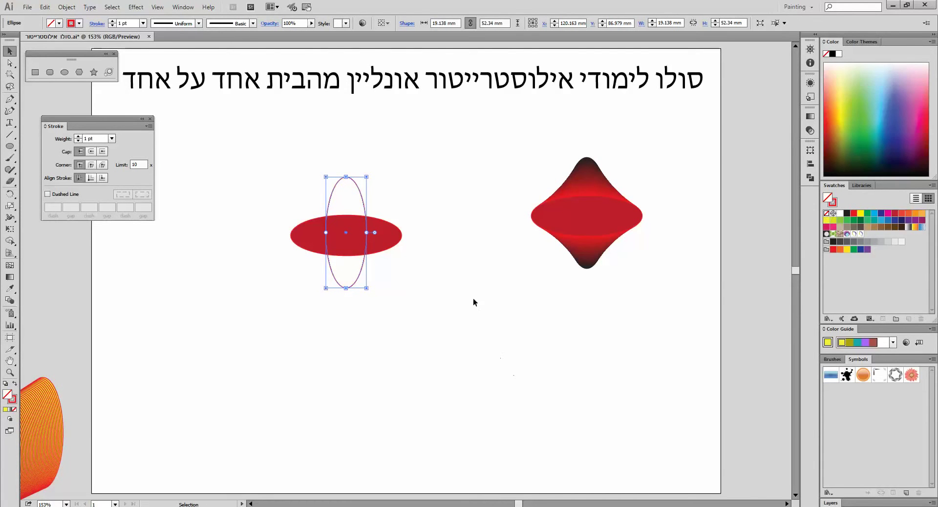
Remove the fill from the horizontal ellipse of the crossed pair and give it a black stroke.
{"action": "left_click_drag", "start_coordinate": [467, 290], "coordinate": [374, 254]}
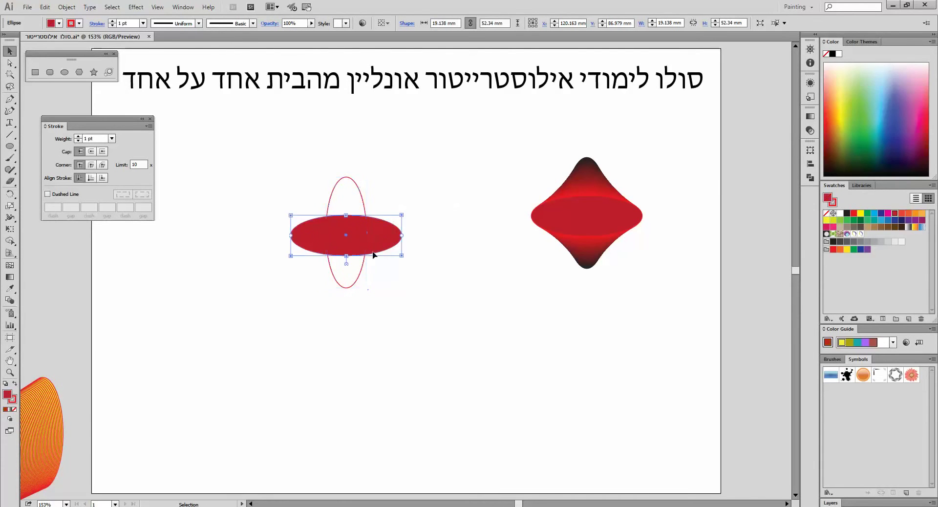
{"action": "left_click", "coordinate": [14, 410]}
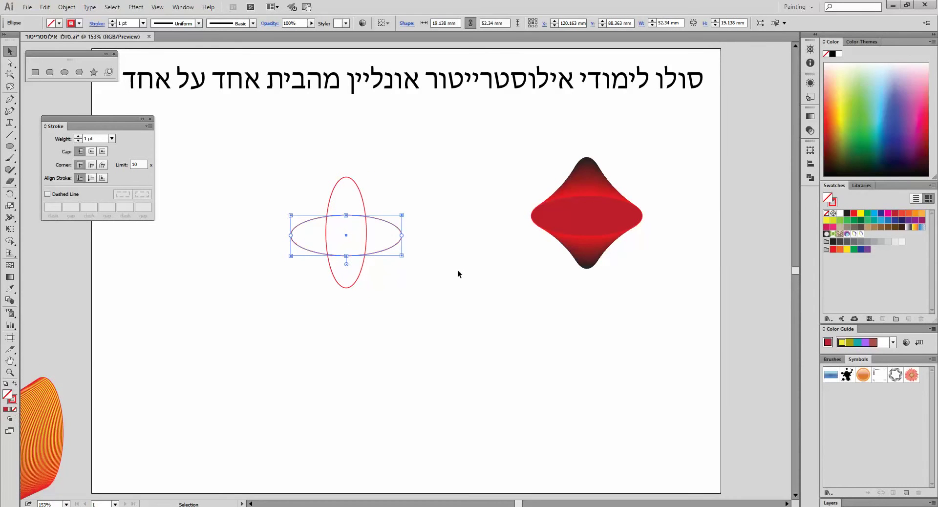
{"action": "left_click_drag", "start_coordinate": [450, 291], "coordinate": [383, 191]}
{"action": "left_click", "coordinate": [15, 399]}
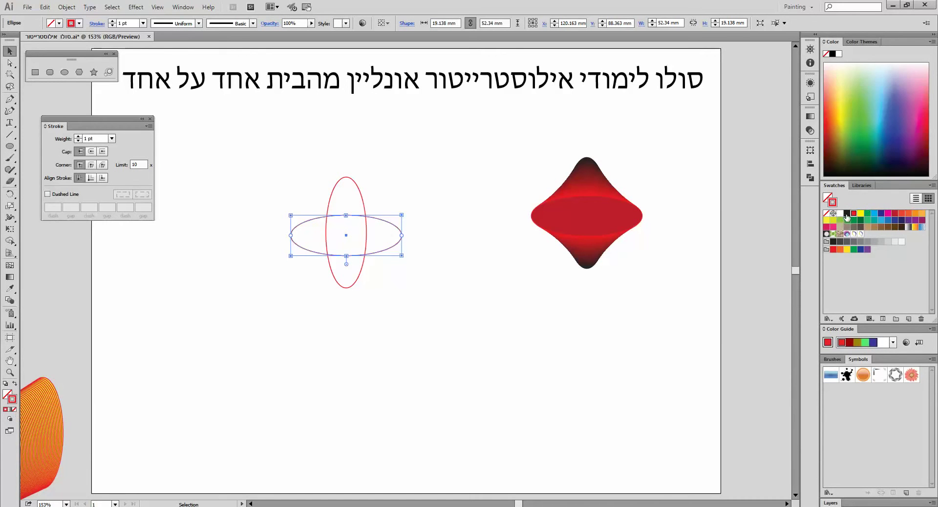
{"action": "left_click", "coordinate": [847, 213]}
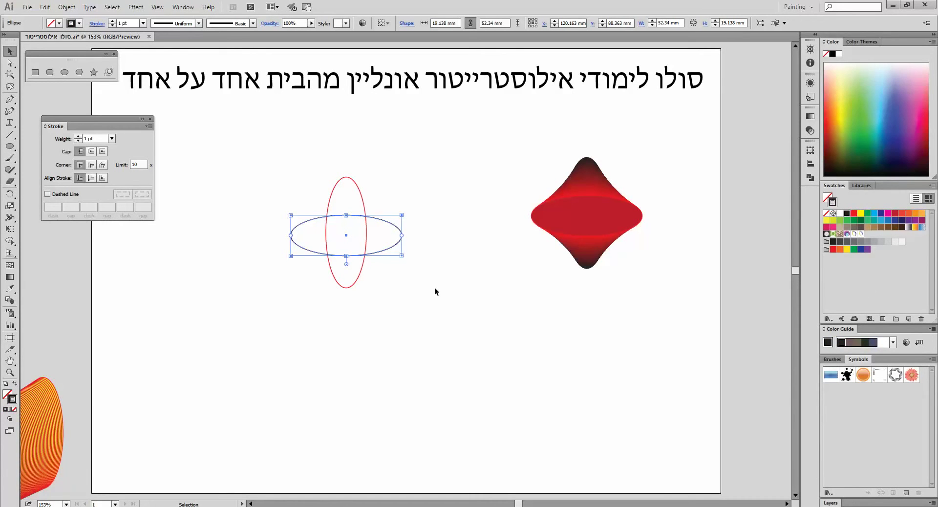
Try teal, white and black fills and a yellow stroke on a temporary rectangle about 69 × 65 mm, and delete it.
{"action": "left_click", "coordinate": [35, 72]}
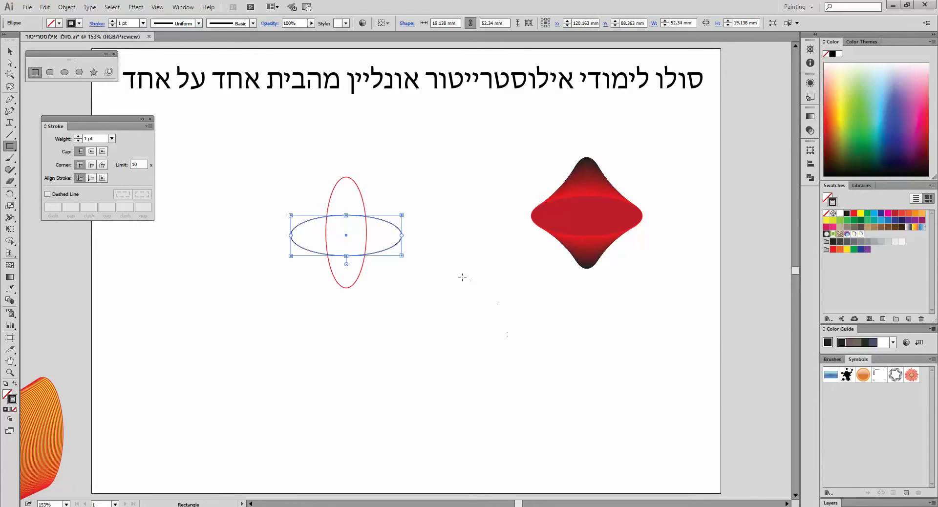
{"action": "mouse_move", "coordinate": [435, 276]}
{"action": "left_mouse_down"}
{"action": "mouse_move", "coordinate": [516, 363]}
{"action": "mouse_move", "coordinate": [583, 413]}
{"action": "left_mouse_up"}
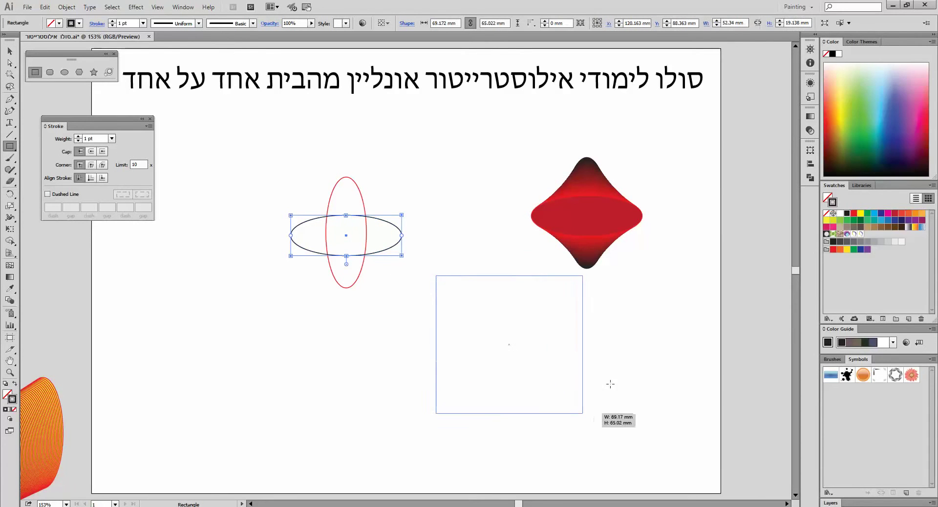
{"action": "left_click", "coordinate": [8, 394]}
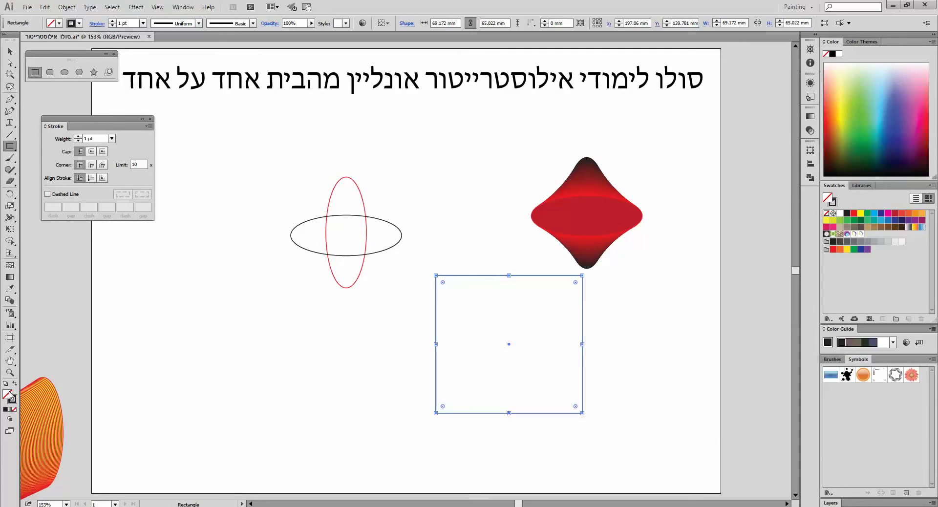
{"action": "left_click", "coordinate": [874, 220]}
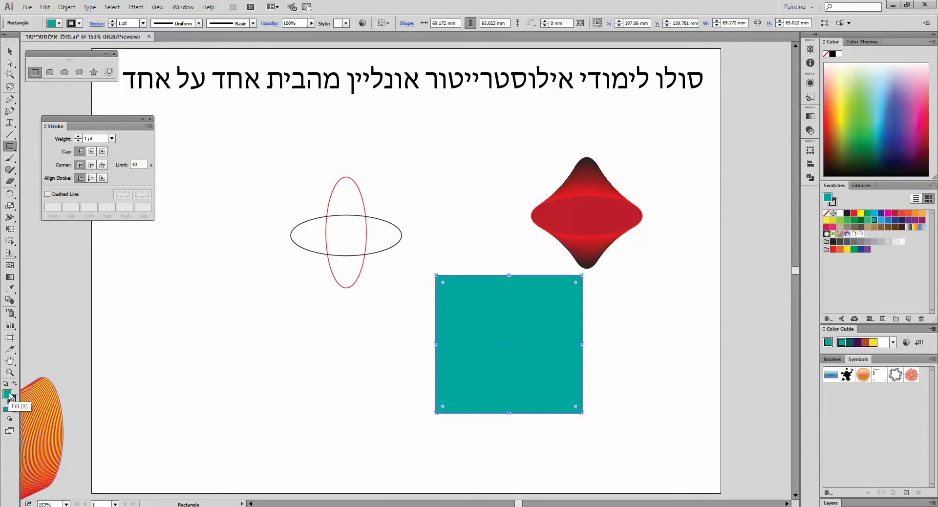
{"action": "left_click", "coordinate": [840, 214]}
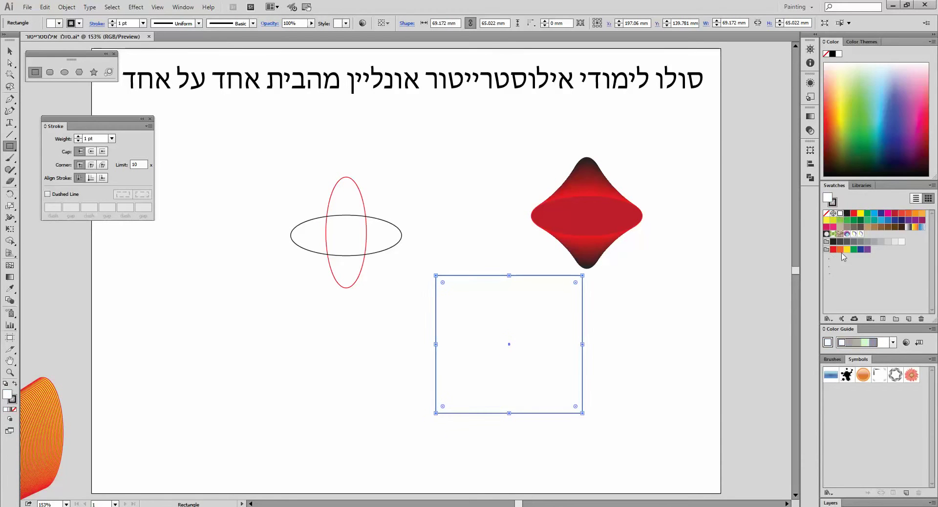
{"action": "left_click", "coordinate": [847, 215]}
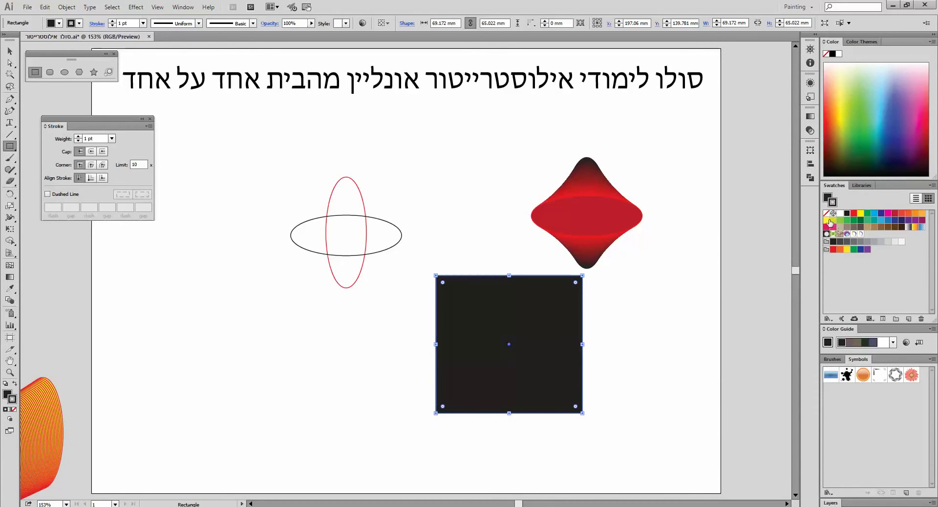
{"action": "left_click", "coordinate": [829, 222]}
{"action": "left_click", "coordinate": [9, 52]}
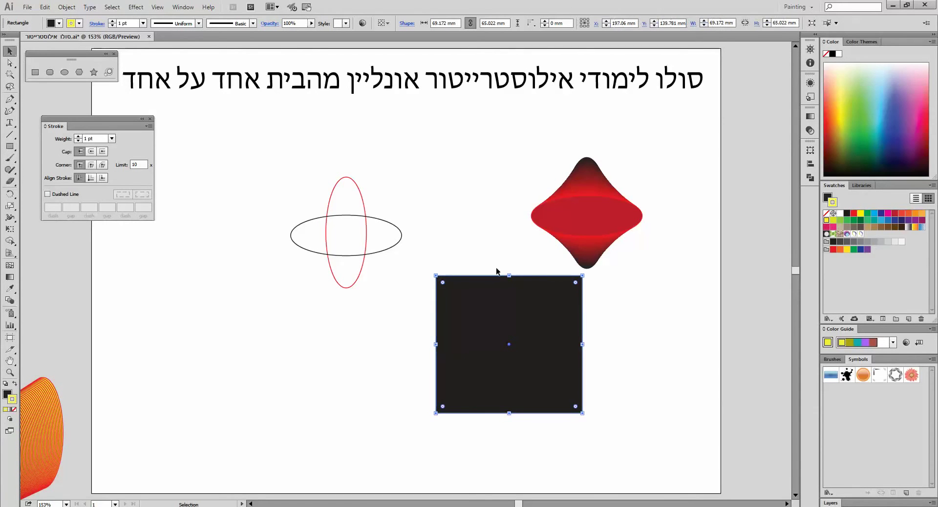
{"action": "key", "text": "Delete"}
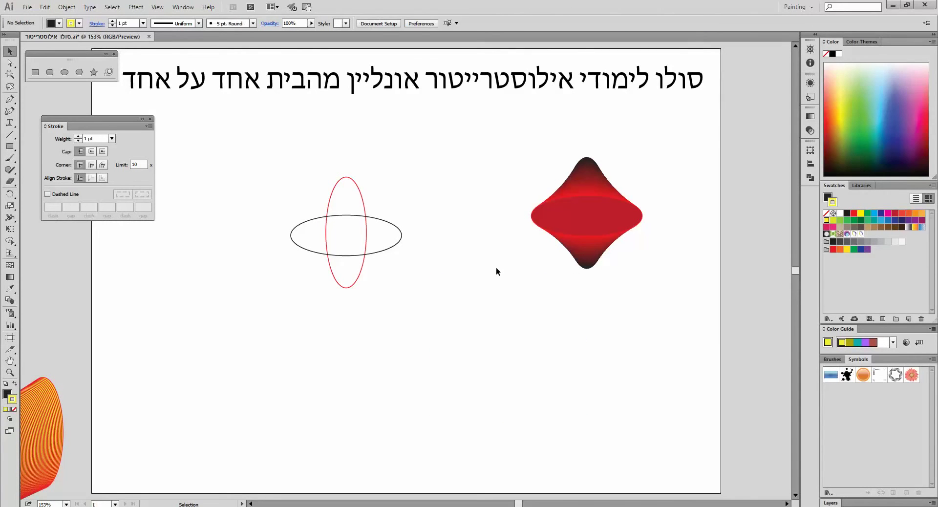
Make a blend from the crossed red and black outlined ellipses and move it across the artboard's left edge.
{"action": "left_click_drag", "start_coordinate": [285, 191], "coordinate": [414, 290]}
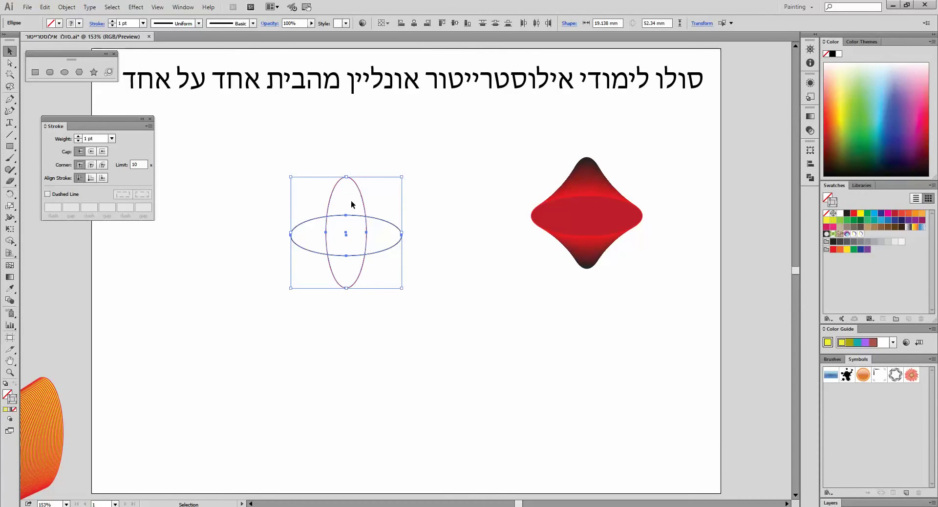
{"action": "left_click", "coordinate": [67, 7]}
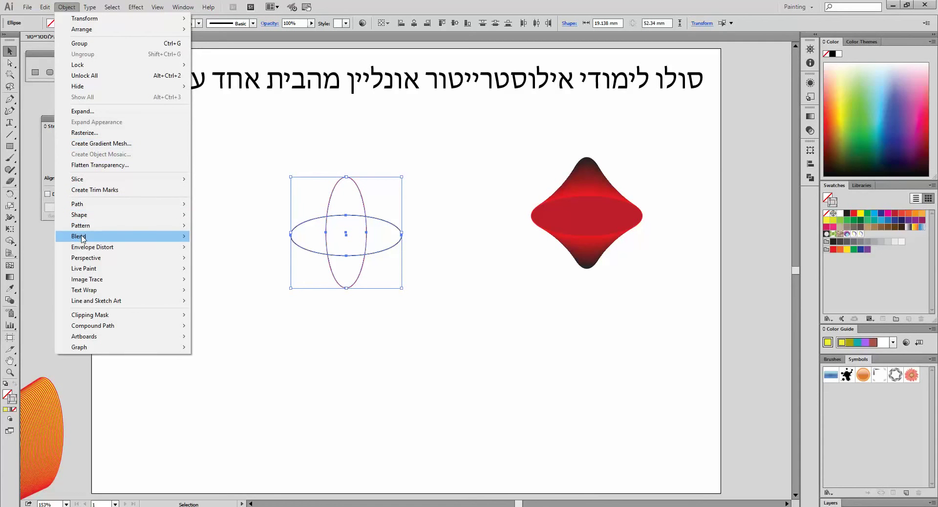
{"action": "mouse_move", "coordinate": [122, 236]}
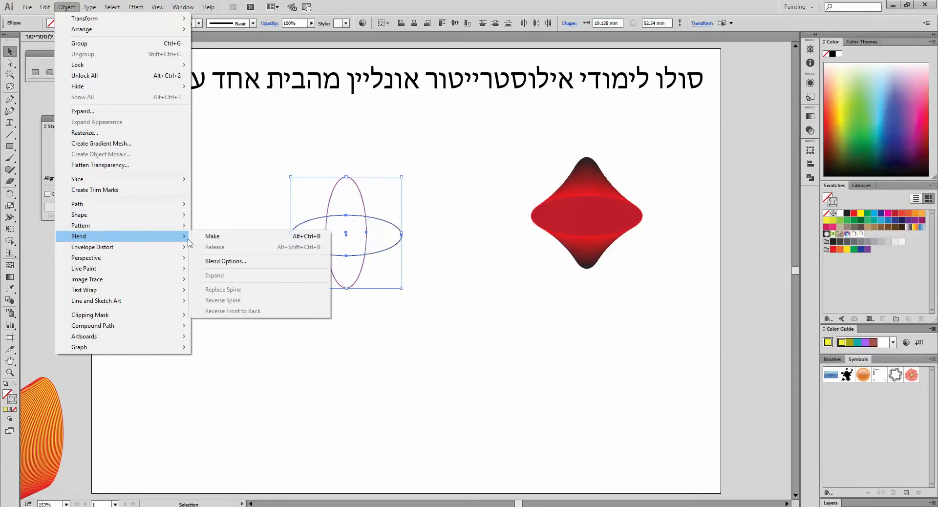
{"action": "left_click", "coordinate": [215, 239]}
{"action": "left_click", "coordinate": [403, 371]}
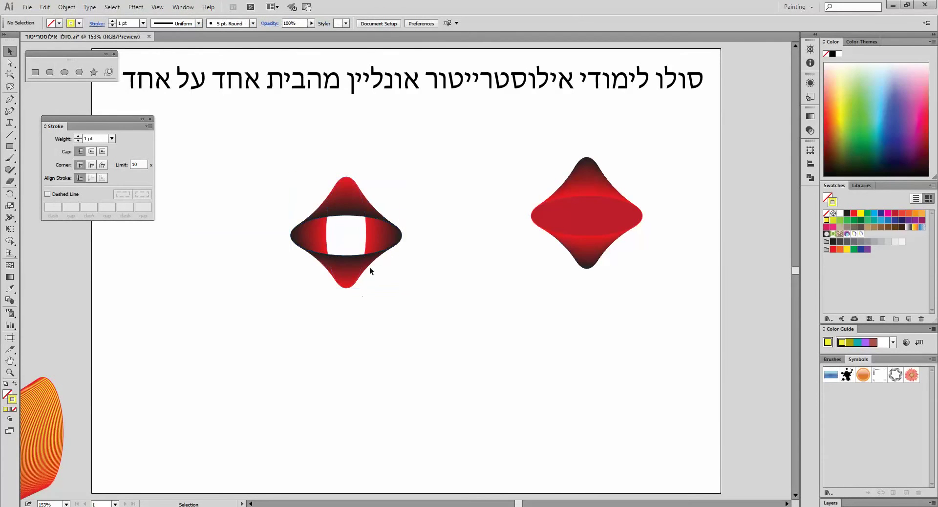
{"action": "mouse_move", "coordinate": [398, 237]}
{"action": "left_mouse_down"}
{"action": "mouse_move", "coordinate": [236, 260]}
{"action": "mouse_move", "coordinate": [215, 239]}
{"action": "mouse_move", "coordinate": [150, 241]}
{"action": "left_mouse_up"}
Draw a slanted yellow line and a nearly horizontal line about 62 mm long crossing it, with a black stroke on the latter.
{"action": "left_click", "coordinate": [9, 134]}
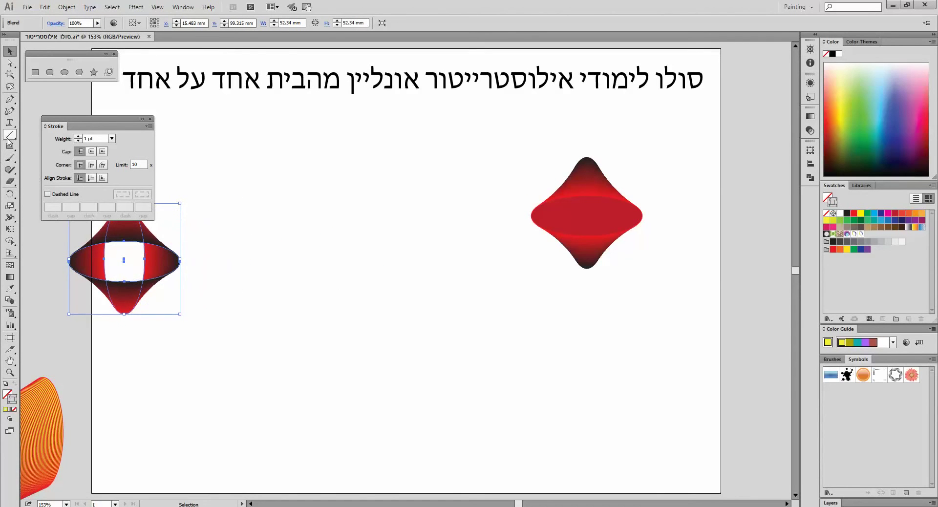
{"action": "left_click_drag", "start_coordinate": [296, 160], "coordinate": [359, 282]}
{"action": "left_click_drag", "start_coordinate": [249, 231], "coordinate": [380, 224]}
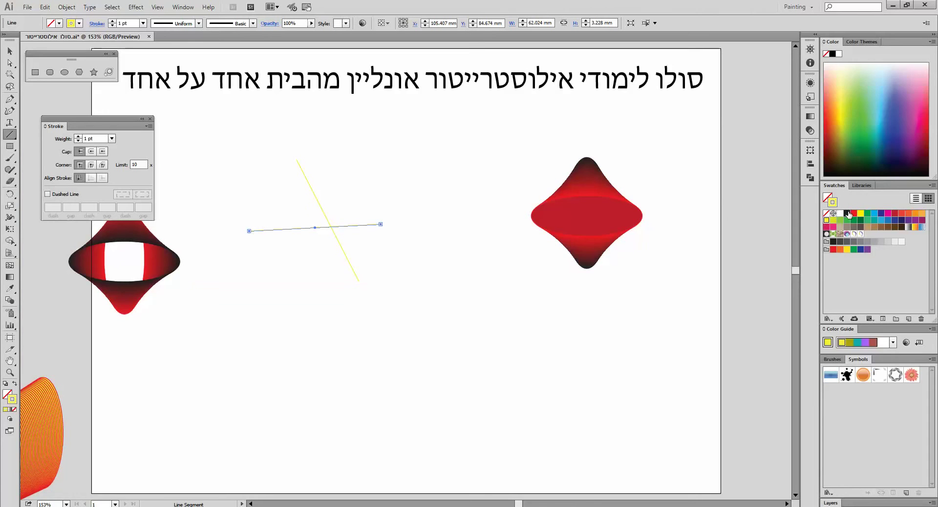
{"action": "left_click", "coordinate": [846, 214]}
Make a blend from the crossing yellow and black lines and move it to the artboard's lower-left area.
{"action": "left_click", "coordinate": [10, 52]}
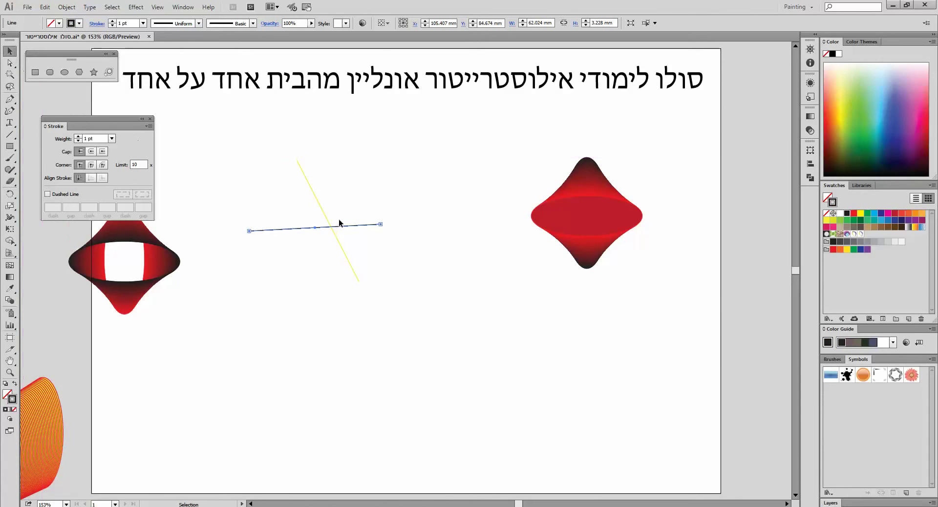
{"action": "left_click", "coordinate": [341, 239], "text": "shift"}
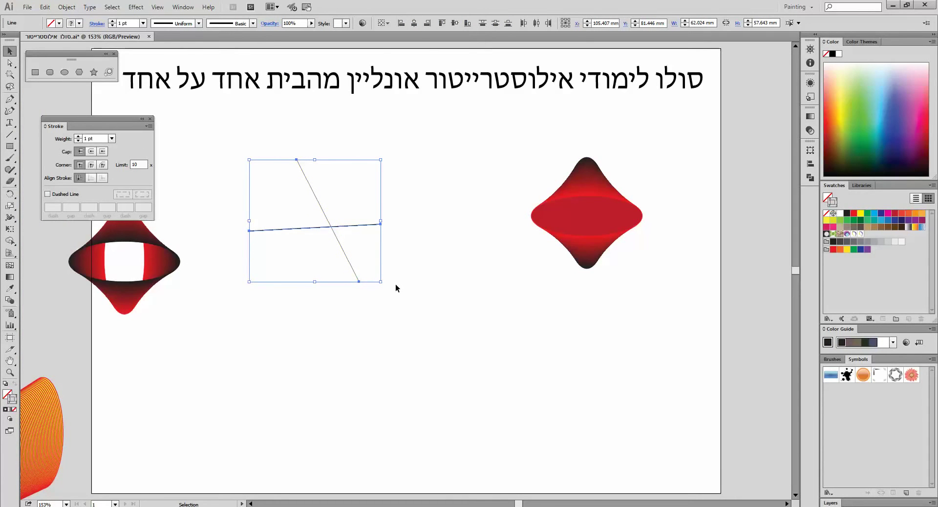
{"action": "left_click", "coordinate": [66, 7]}
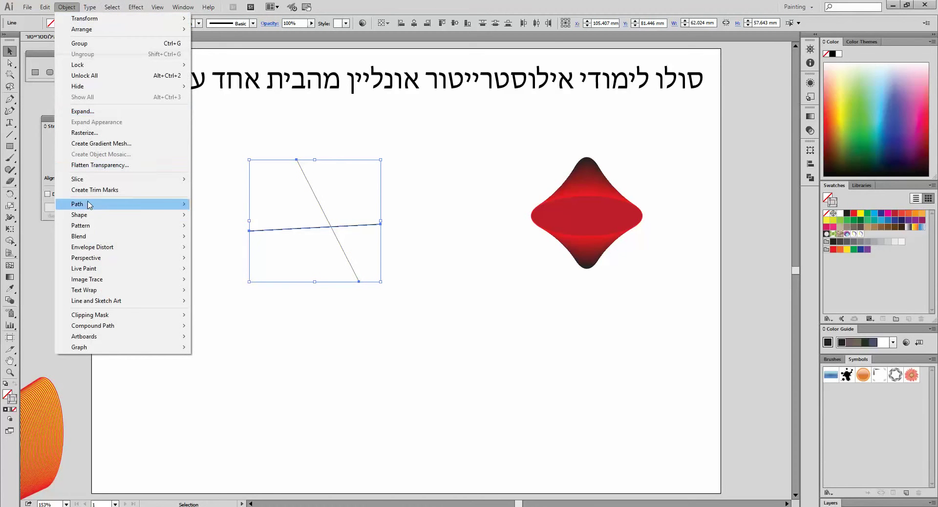
{"action": "mouse_move", "coordinate": [90, 239]}
{"action": "left_click", "coordinate": [216, 237]}
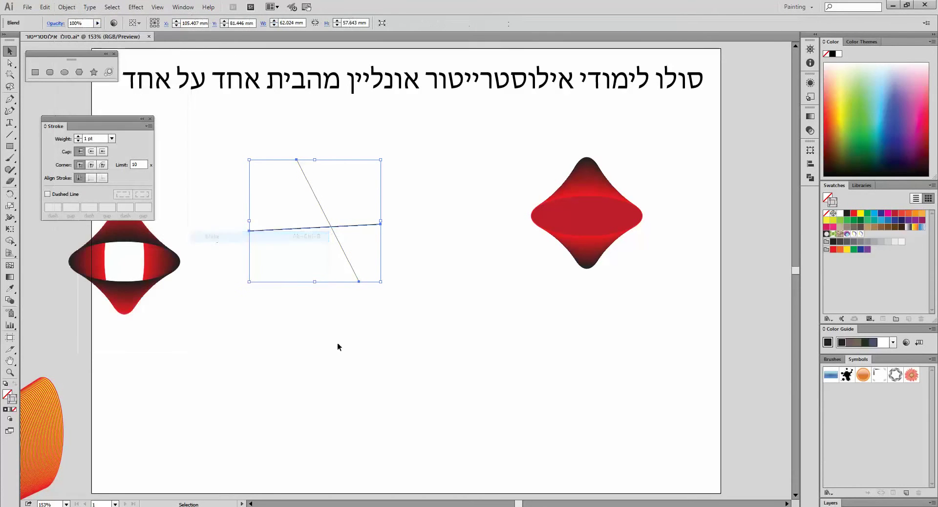
{"action": "left_click", "coordinate": [358, 389]}
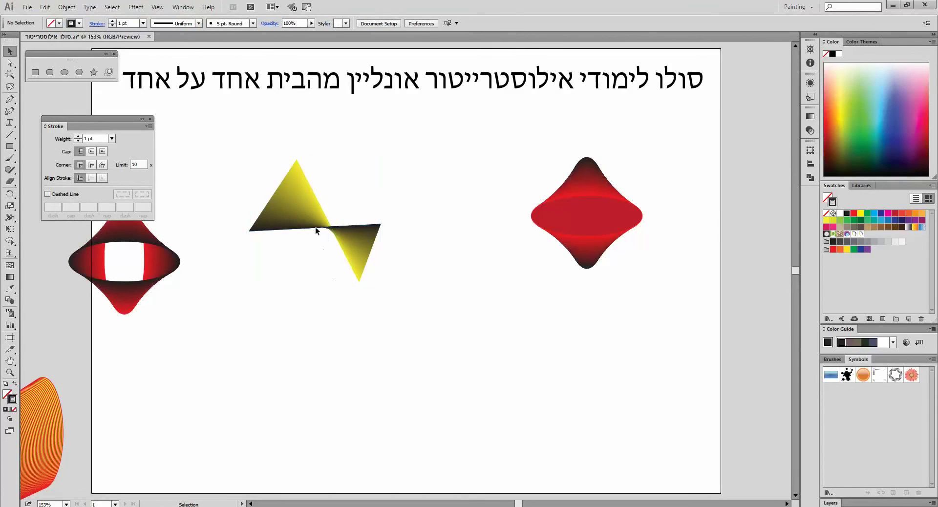
{"action": "left_click_drag", "start_coordinate": [307, 206], "coordinate": [172, 394]}
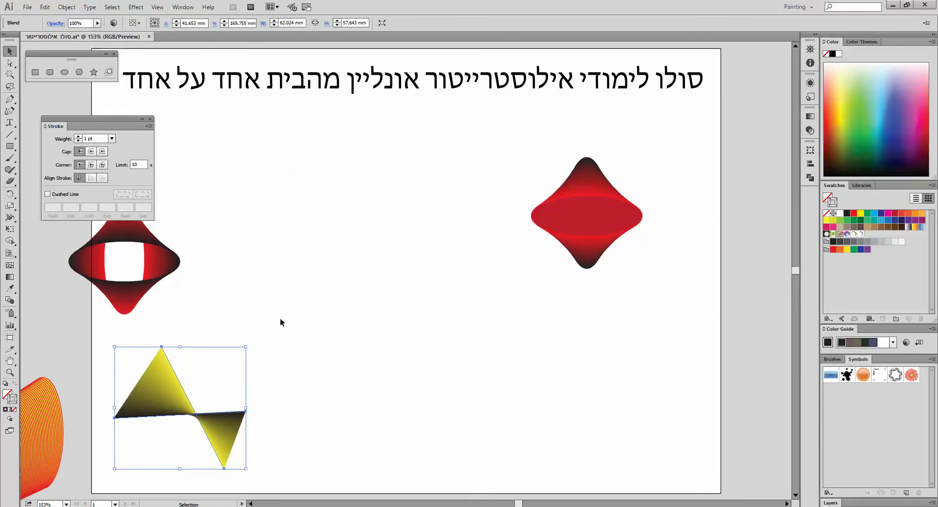
Draw three black-outlined ellipses: vertical about 18 × 95 mm, horizontal about 94 × 12 mm across it, and narrow vertical about 12 × 94 mm.
{"action": "left_click", "coordinate": [64, 71]}
{"action": "left_click_drag", "start_coordinate": [357, 164], "coordinate": [394, 365]}
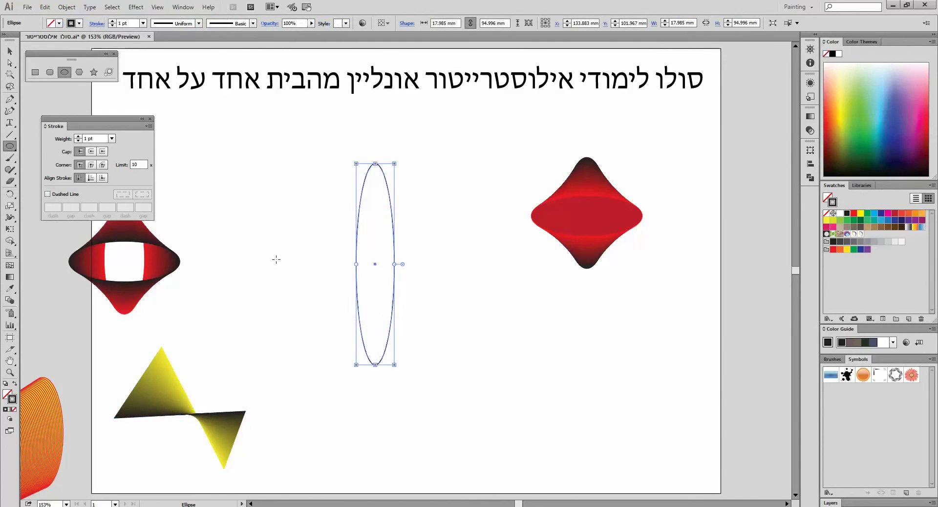
{"action": "left_click_drag", "start_coordinate": [276, 259], "coordinate": [475, 284]}
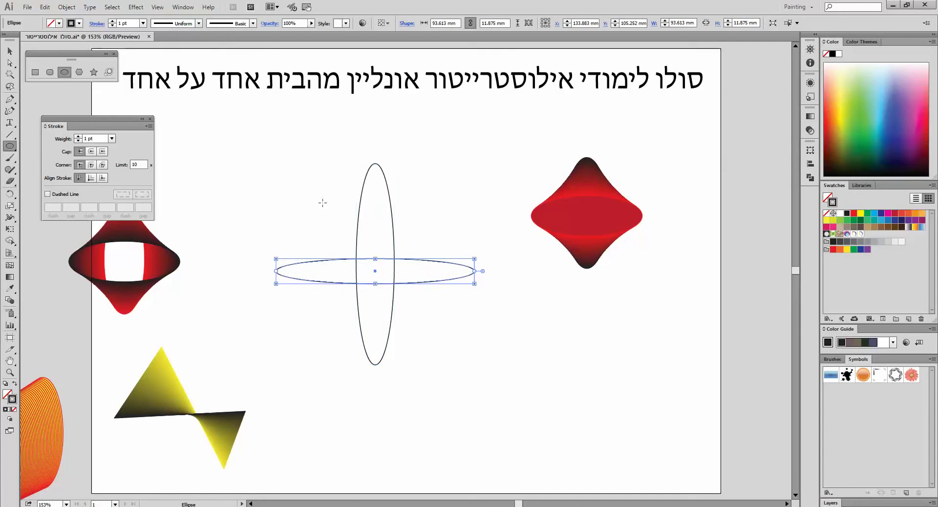
{"action": "left_click_drag", "start_coordinate": [323, 200], "coordinate": [349, 400]}
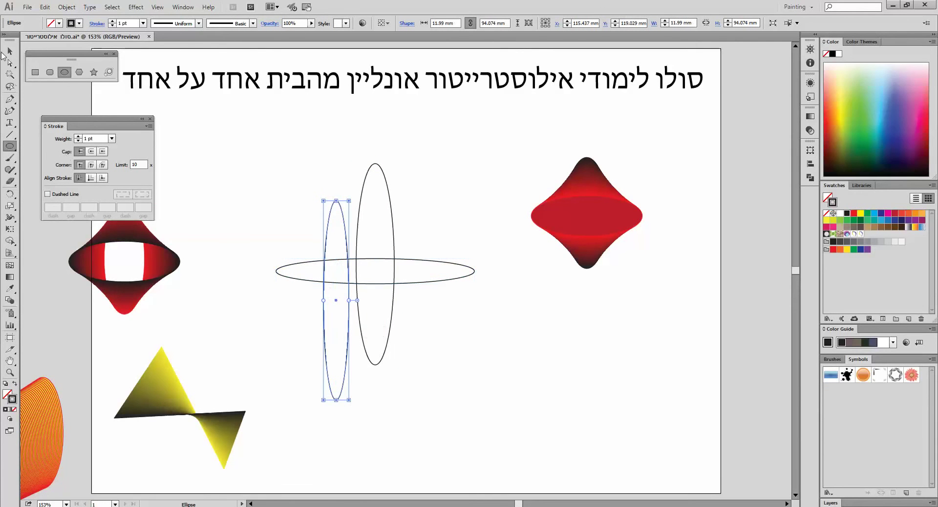
Rotate the narrow vertical ellipse to a diagonal sloping down to the right and move it over the crossing of the other two.
{"action": "left_click", "coordinate": [11, 51]}
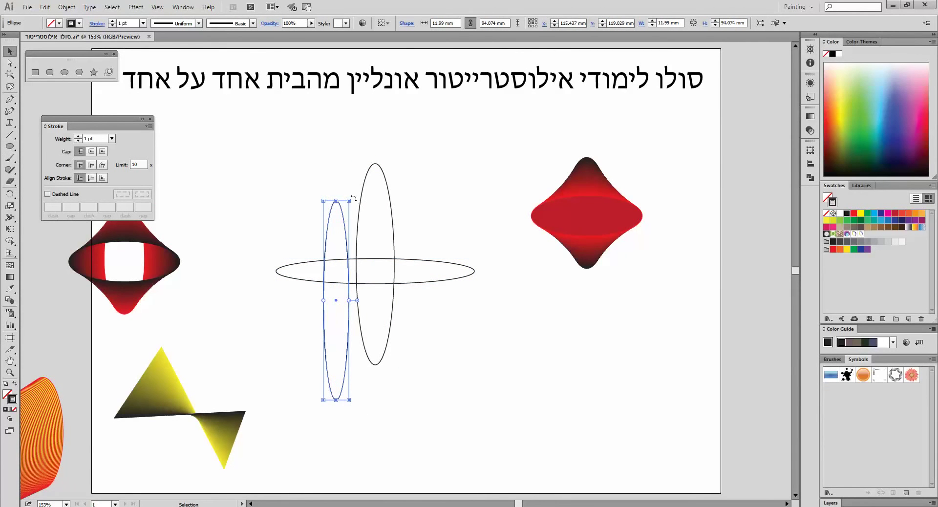
{"action": "left_click_drag", "start_coordinate": [355, 199], "coordinate": [285, 211]}
{"action": "left_click_drag", "start_coordinate": [359, 309], "coordinate": [408, 282]}
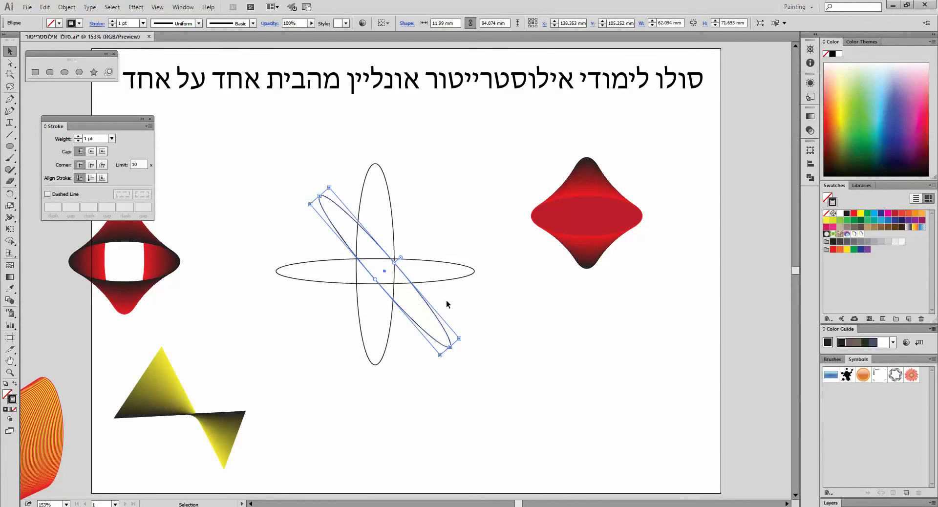
Set a white stroke on the horizontal ellipse and a red stroke on the diagonal ellipse.
{"action": "left_click_drag", "start_coordinate": [473, 255], "coordinate": [462, 239]}
{"action": "left_click", "coordinate": [841, 213]}
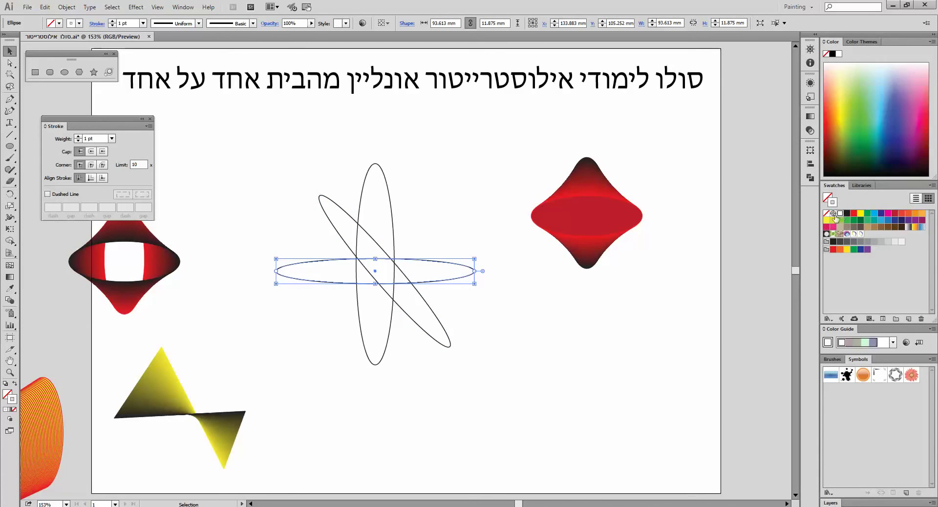
{"action": "left_click_drag", "start_coordinate": [334, 206], "coordinate": [334, 206]}
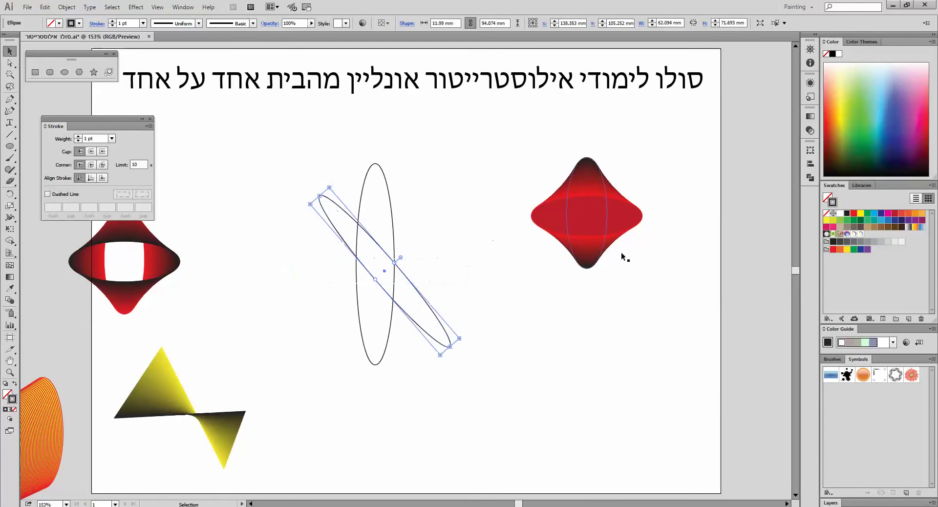
{"action": "left_click", "coordinate": [853, 214]}
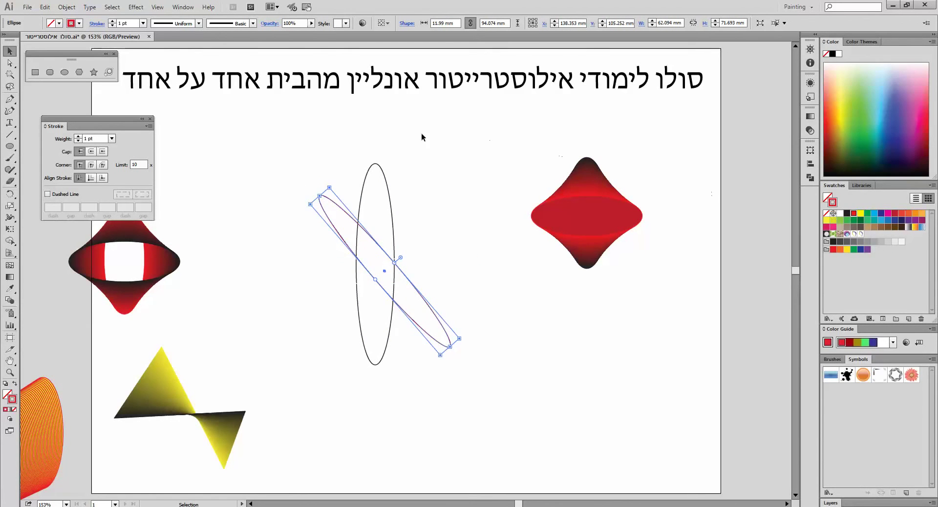
Make one blend from the vertical black, diagonal red and horizontal white ellipses.
{"action": "left_click_drag", "start_coordinate": [400, 186], "coordinate": [399, 186]}
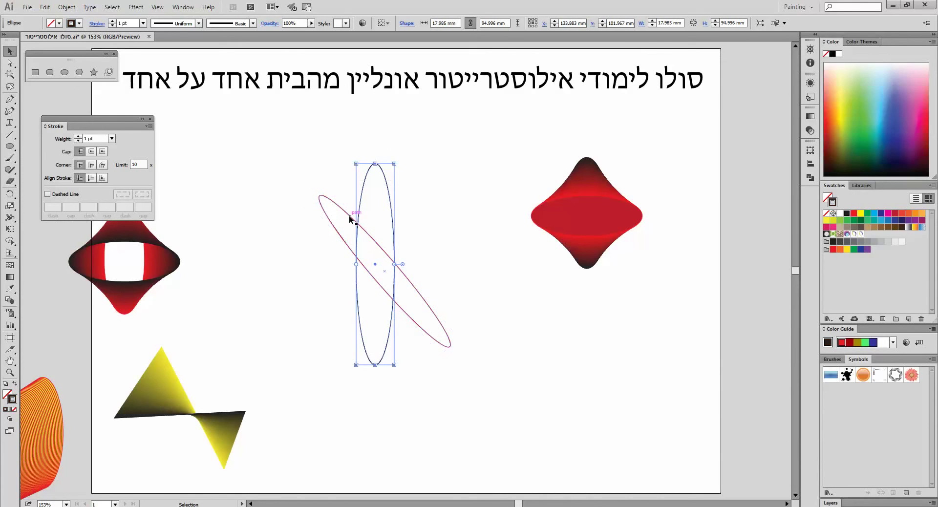
{"action": "left_click_drag", "start_coordinate": [286, 140], "coordinate": [441, 325]}
{"action": "left_click", "coordinate": [68, 7]}
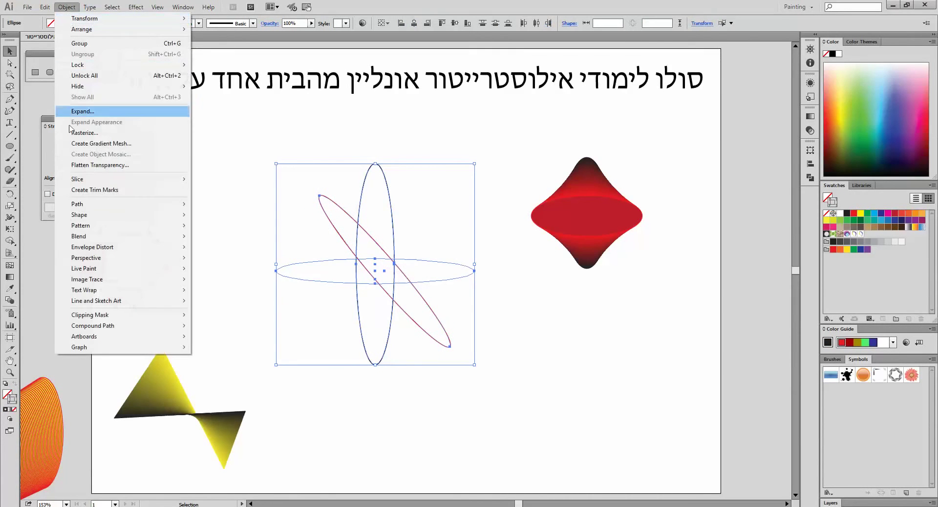
{"action": "mouse_move", "coordinate": [90, 238]}
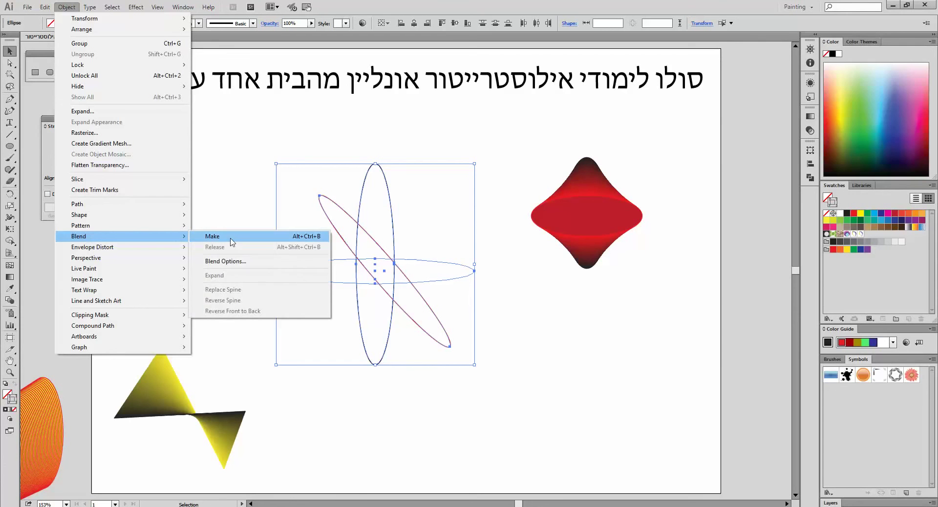
{"action": "left_click", "coordinate": [221, 238]}
{"action": "left_click", "coordinate": [563, 421]}
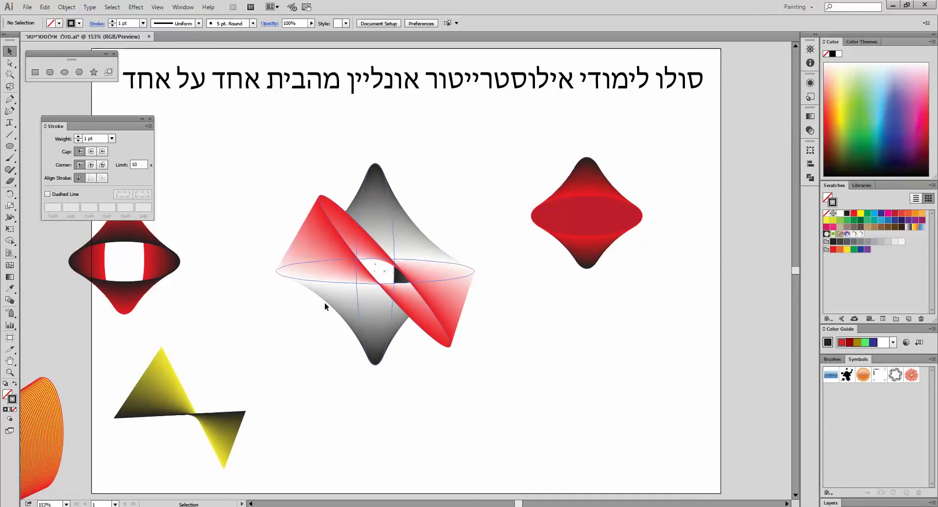
Draw a rectangle about 77 × 24 mm across the centre of the three-ellipse blend and shrink it slightly from two opposite corners.
{"action": "left_click", "coordinate": [34, 72]}
{"action": "left_click_drag", "start_coordinate": [295, 246], "coordinate": [461, 296]}
{"action": "left_click", "coordinate": [11, 49]}
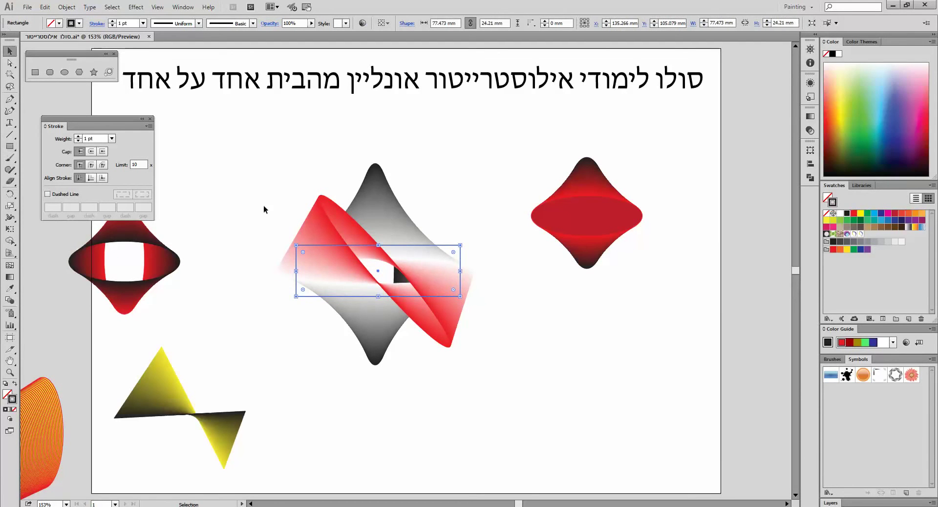
{"action": "left_click_drag", "start_coordinate": [460, 245], "coordinate": [450, 255]}
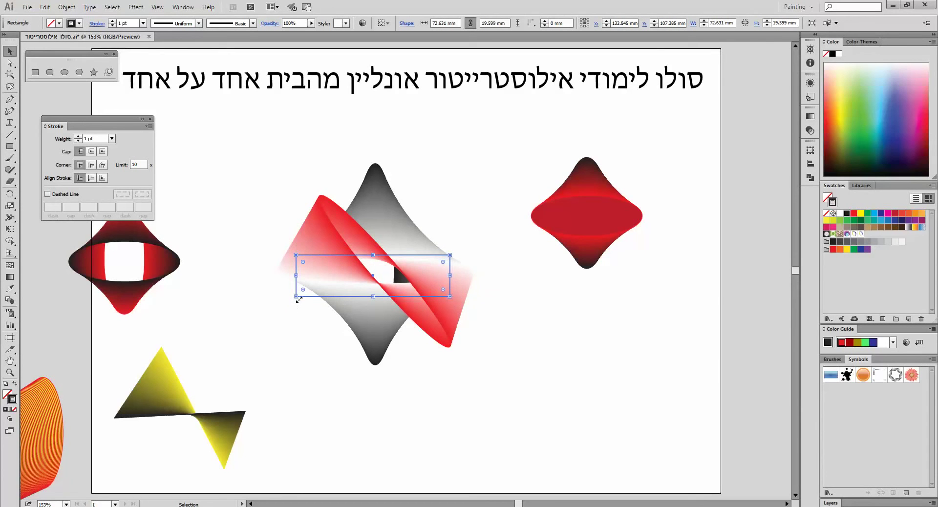
{"action": "left_click_drag", "start_coordinate": [296, 297], "coordinate": [303, 287]}
Make a clipping mask from the rectangle and the three-ellipse blend.
{"action": "left_click_drag", "start_coordinate": [298, 354], "coordinate": [447, 209]}
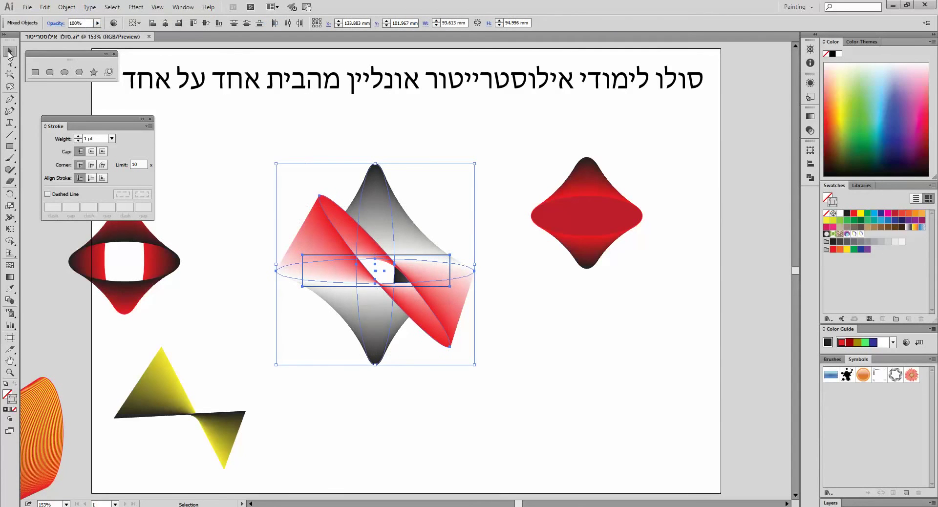
{"action": "left_click", "coordinate": [67, 8]}
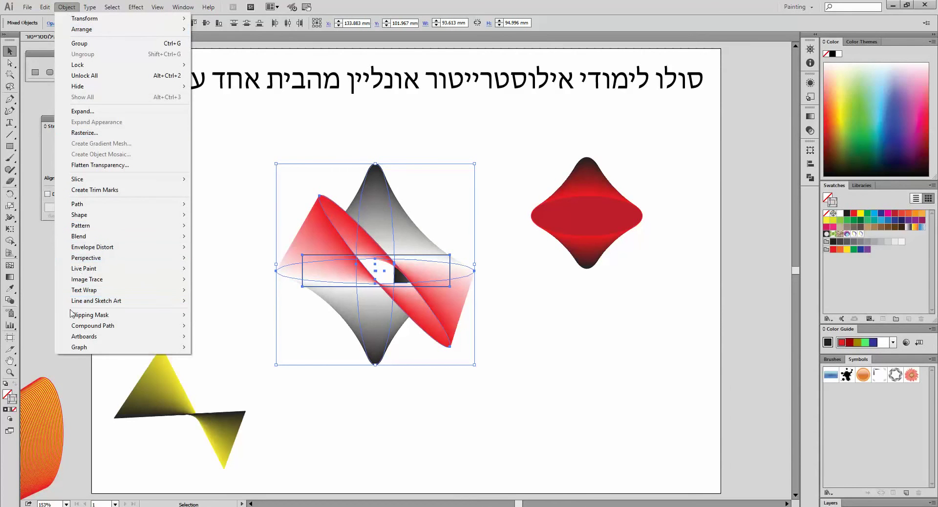
{"action": "mouse_move", "coordinate": [76, 315]}
{"action": "left_click", "coordinate": [215, 316]}
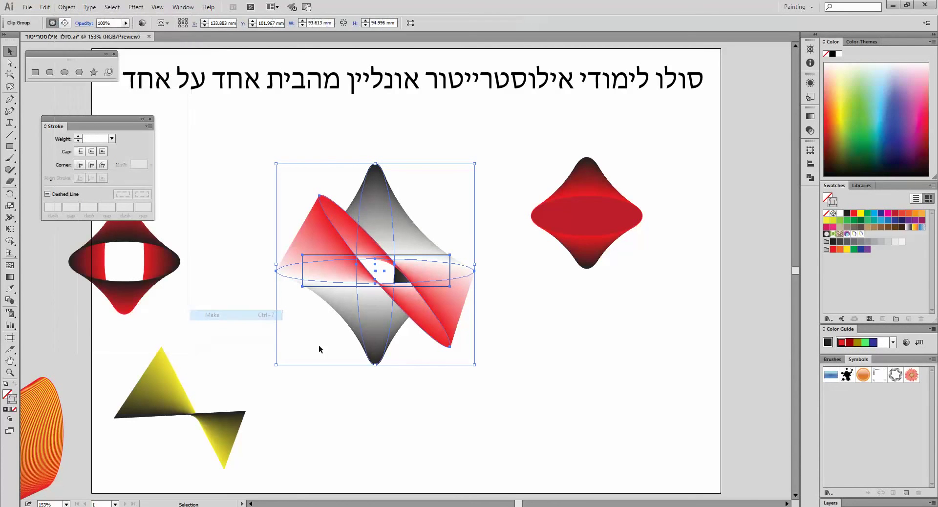
{"action": "left_click", "coordinate": [526, 388]}
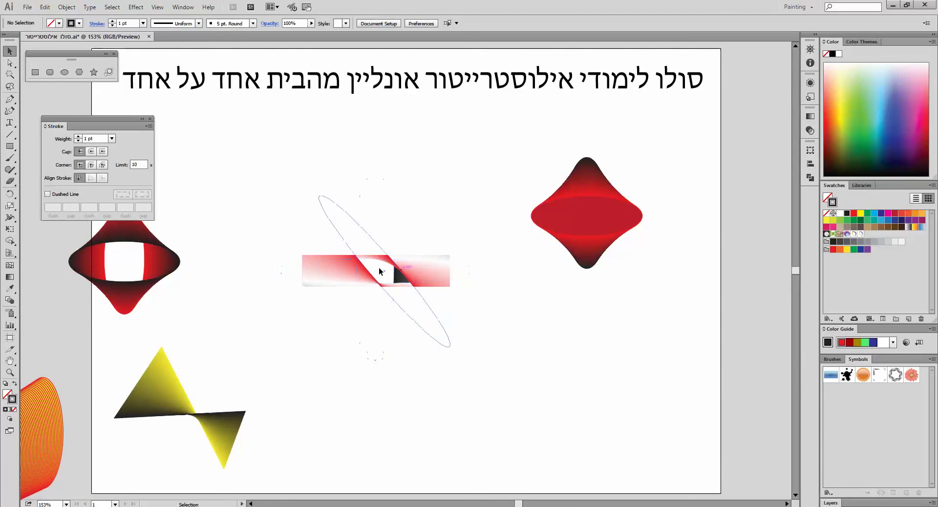
Clear the artboard's middle by moving the clipped strip to its upper-right edge and the solid red blend beyond its left edge, shifting the hollow blend slightly left.
{"action": "left_click_drag", "start_coordinate": [343, 275], "coordinate": [720, 137]}
{"action": "mouse_move", "coordinate": [605, 191]}
{"action": "left_mouse_down"}
{"action": "mouse_move", "coordinate": [679, 240]}
{"action": "mouse_move", "coordinate": [654, 324]}
{"action": "mouse_move", "coordinate": [191, 347]}
{"action": "mouse_move", "coordinate": [57, 325]}
{"action": "mouse_move", "coordinate": [49, 259]}
{"action": "mouse_move", "coordinate": [66, 254]}
{"action": "left_mouse_up"}
{"action": "left_click_drag", "start_coordinate": [165, 246], "coordinate": [148, 244]}
Draw two short near-vertical lines, one black in the upper area and one red about 25 mm tall at the lower right, and blend them.
{"action": "key", "text": "backslash"}
{"action": "left_click_drag", "start_coordinate": [321, 132], "coordinate": [323, 189]}
{"action": "left_click_drag", "start_coordinate": [633, 363], "coordinate": [633, 415]}
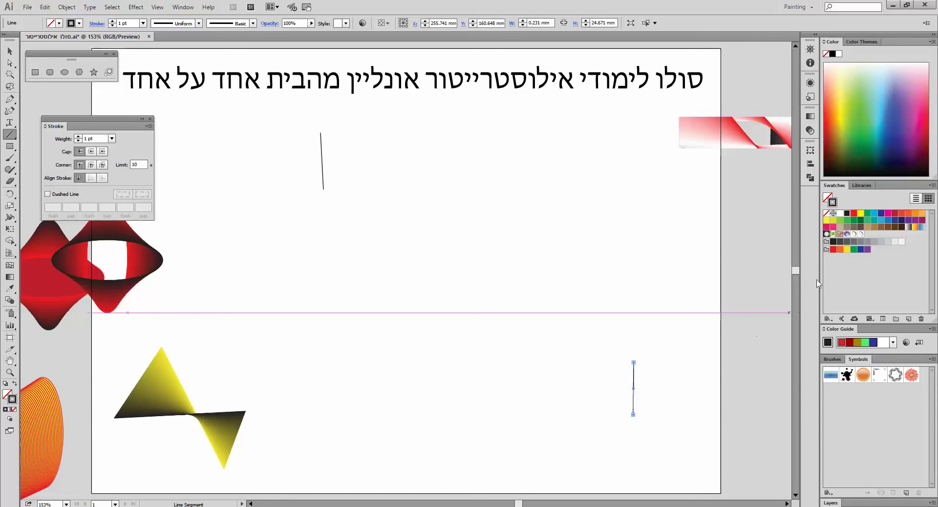
{"action": "left_click", "coordinate": [854, 213]}
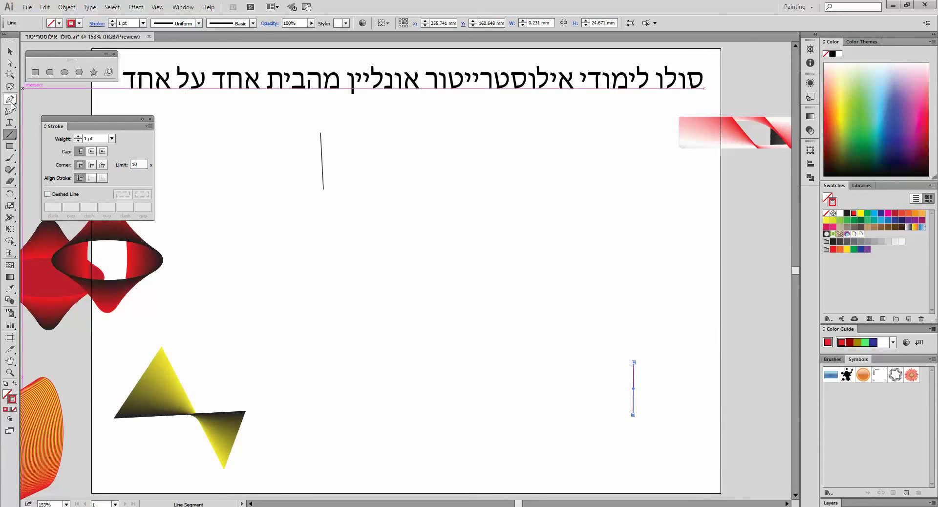
{"action": "left_click", "coordinate": [10, 300]}
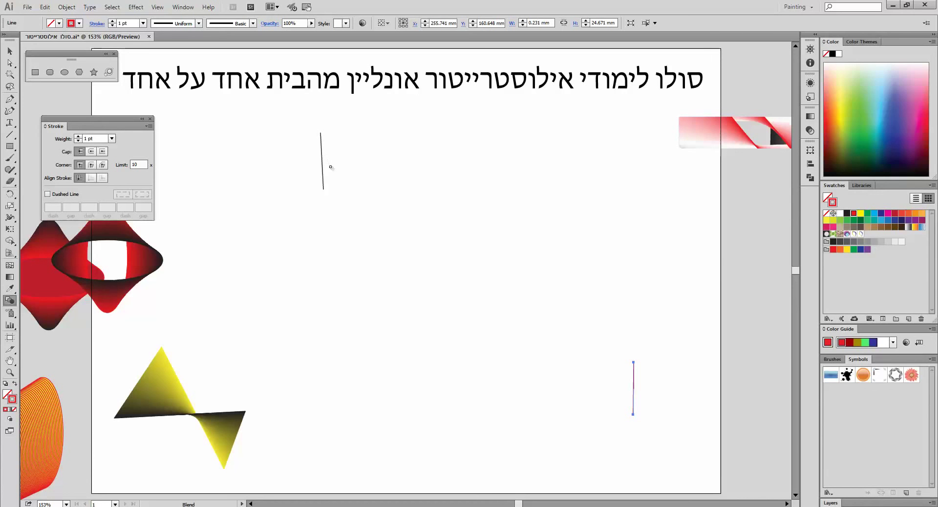
{"action": "left_click", "coordinate": [634, 384]}
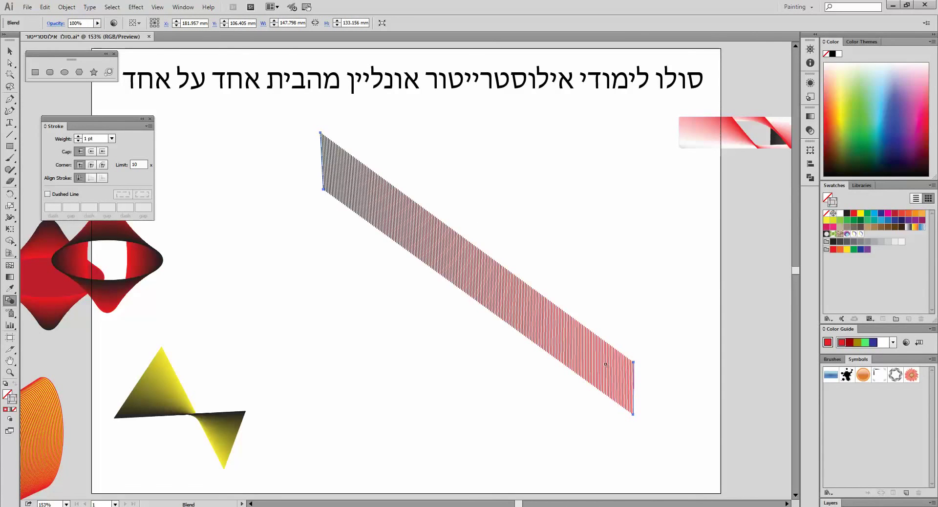
Draw an unfilled red-outlined ellipse about 178 × 126 mm over the diagonal line blend.
{"action": "left_click", "coordinate": [64, 72]}
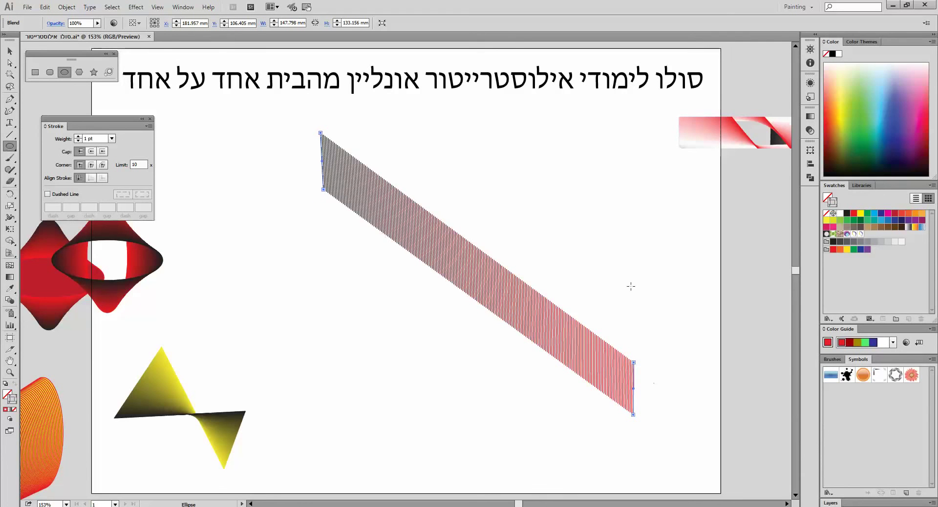
{"action": "left_click_drag", "start_coordinate": [599, 147], "coordinate": [225, 413]}
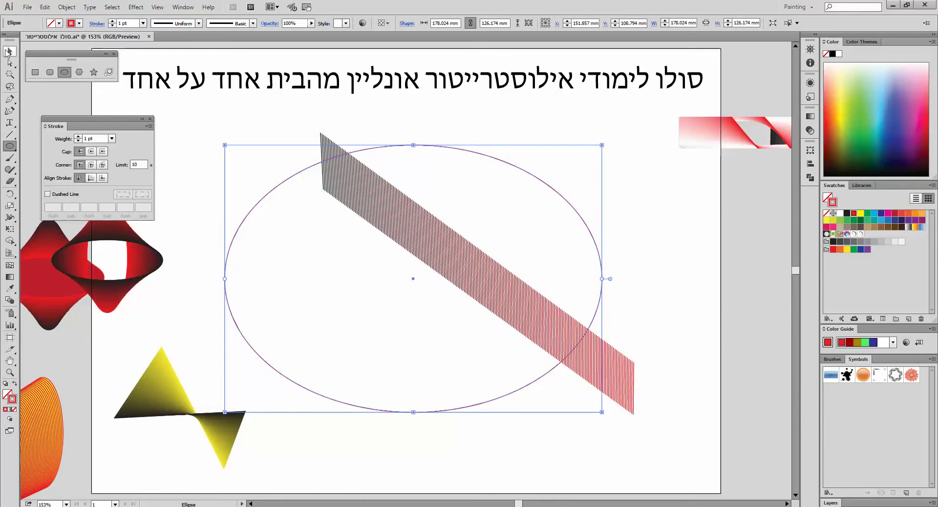
{"action": "left_click", "coordinate": [10, 51]}
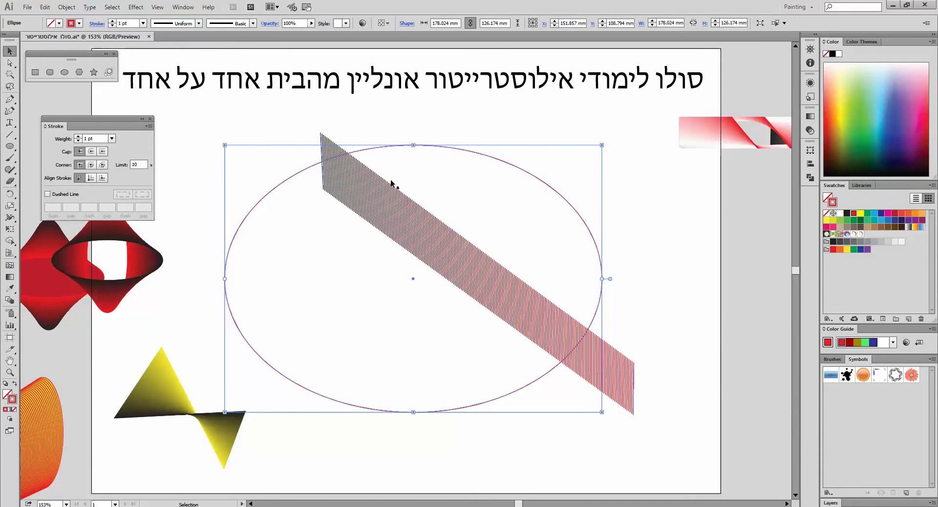
Replace the line blend's spine with the large ellipse and move the resulting ring to the right.
{"action": "left_click_drag", "start_coordinate": [355, 133], "coordinate": [400, 161]}
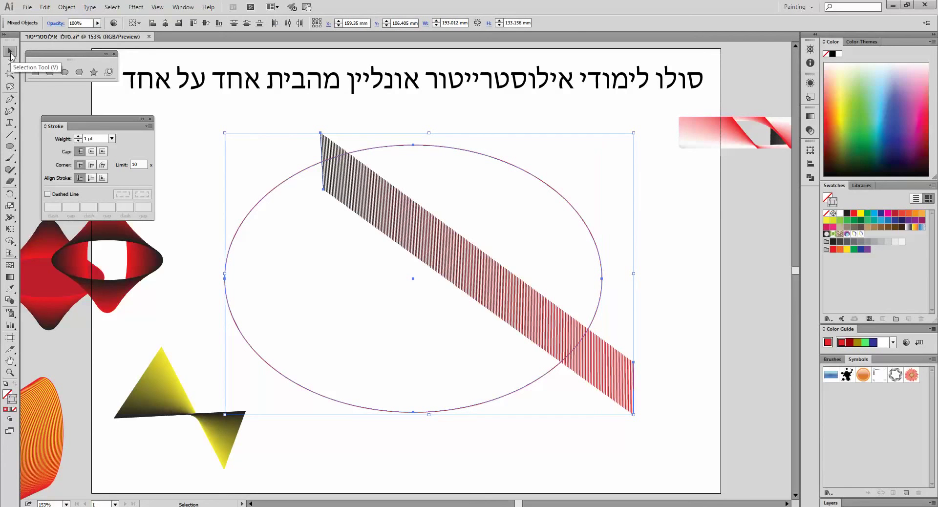
{"action": "left_click", "coordinate": [71, 8]}
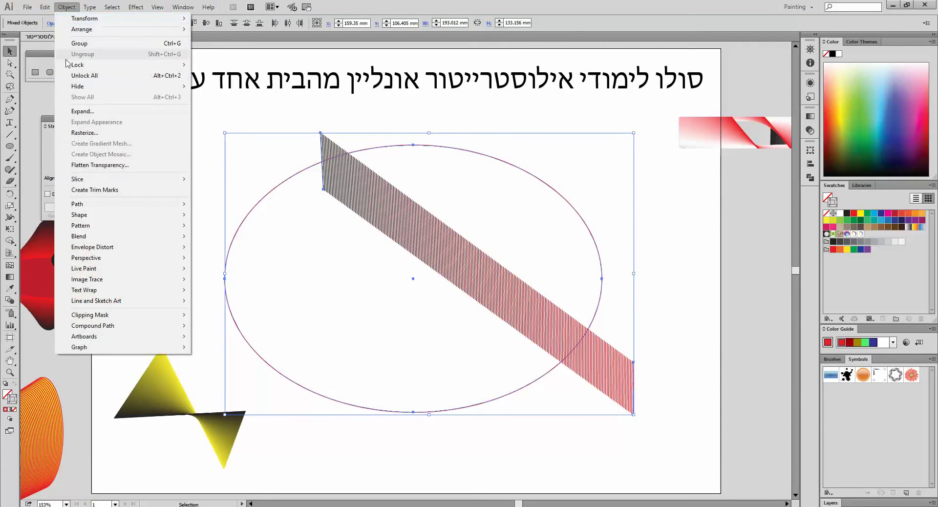
{"action": "mouse_move", "coordinate": [87, 239]}
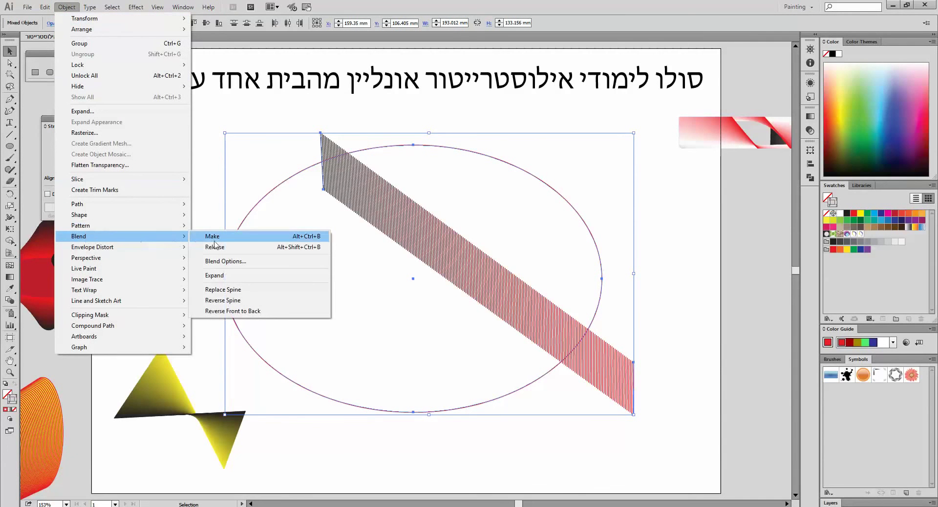
{"action": "left_click", "coordinate": [250, 290]}
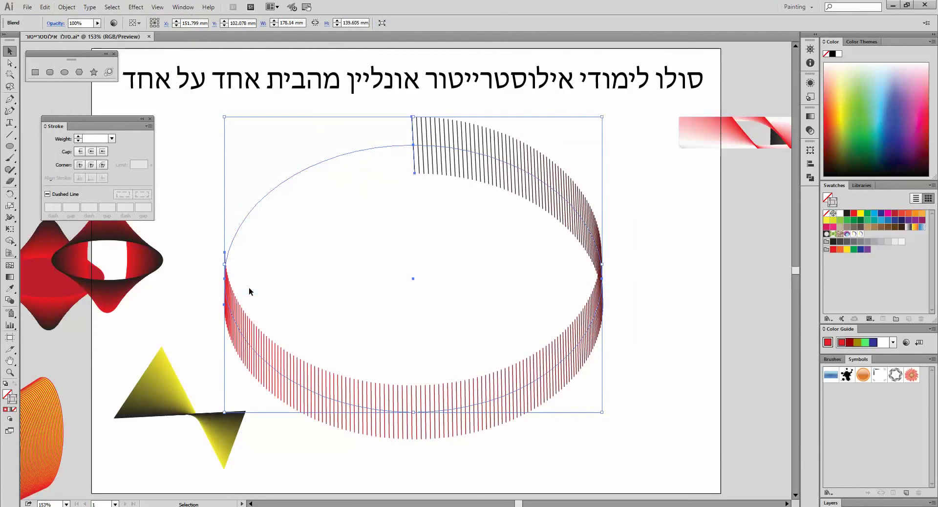
{"action": "left_click_drag", "start_coordinate": [483, 156], "coordinate": [569, 171]}
{"action": "left_click", "coordinate": [675, 248]}
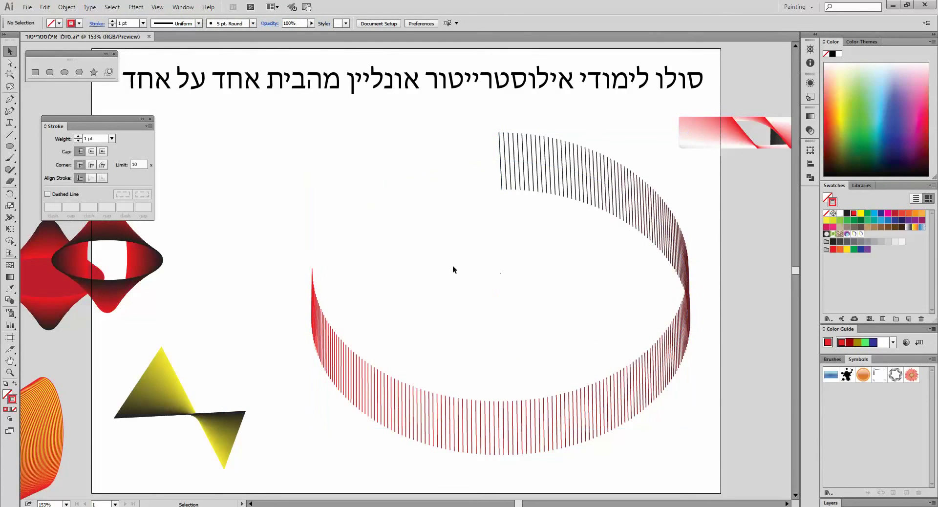
Paint a long wavy red brush path around the ring-shaped line blend and replace the blend's spine with that path.
{"action": "left_click", "coordinate": [9, 158]}
{"action": "mouse_move", "coordinate": [264, 142]}
{"action": "left_mouse_down"}
{"action": "mouse_move", "coordinate": [299, 231]}
{"action": "mouse_move", "coordinate": [295, 333]}
{"action": "mouse_move", "coordinate": [376, 496]}
{"action": "mouse_move", "coordinate": [505, 489]}
{"action": "mouse_move", "coordinate": [678, 442]}
{"action": "mouse_move", "coordinate": [655, 302]}
{"action": "mouse_move", "coordinate": [499, 203]}
{"action": "mouse_move", "coordinate": [466, 227]}
{"action": "left_mouse_up"}
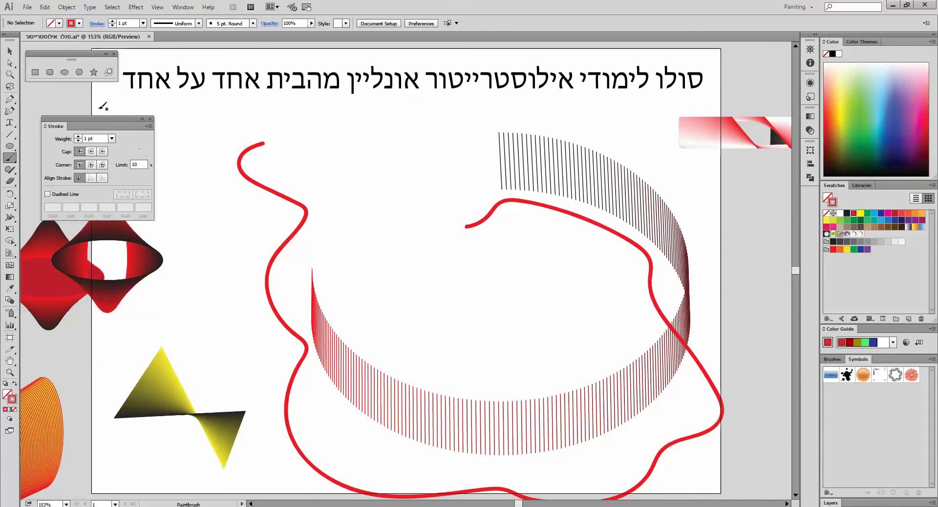
{"action": "key", "text": "v"}
{"action": "mouse_move", "coordinate": [607, 111]}
{"action": "left_mouse_down"}
{"action": "mouse_move", "coordinate": [561, 149]}
{"action": "mouse_move", "coordinate": [505, 230]}
{"action": "left_mouse_up"}
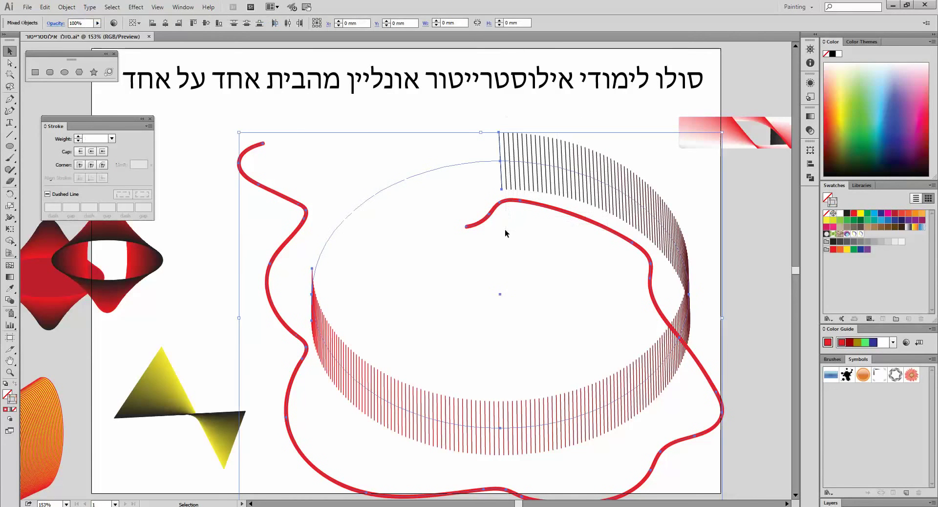
{"action": "left_click", "coordinate": [67, 7]}
{"action": "mouse_move", "coordinate": [154, 237]}
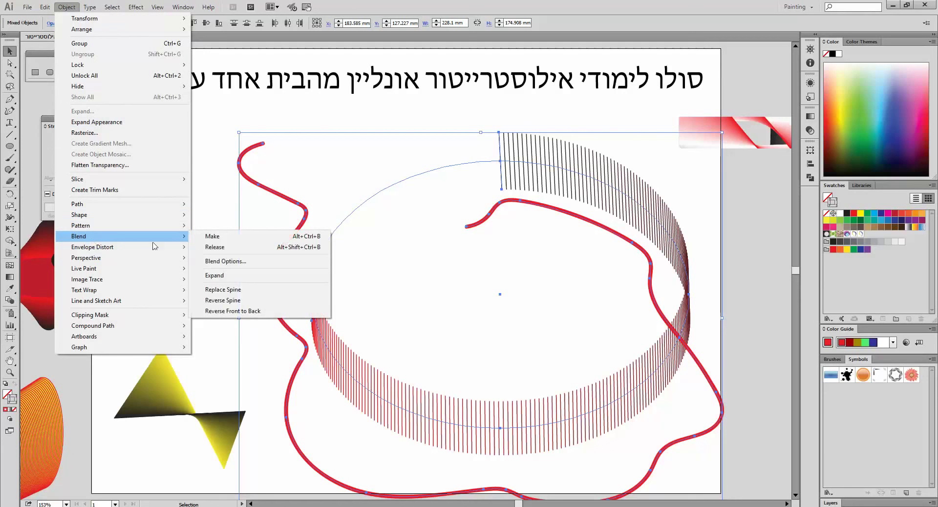
{"action": "left_click", "coordinate": [233, 290]}
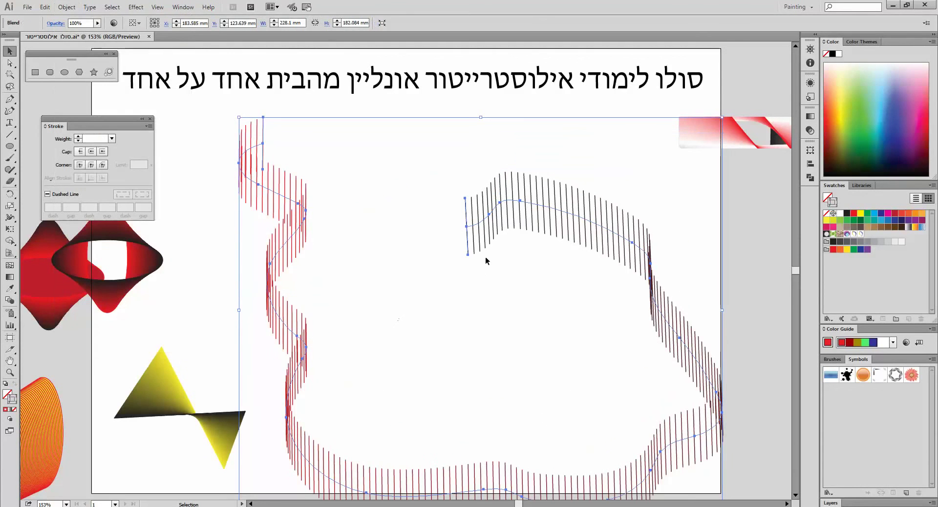
{"action": "left_click", "coordinate": [476, 271]}
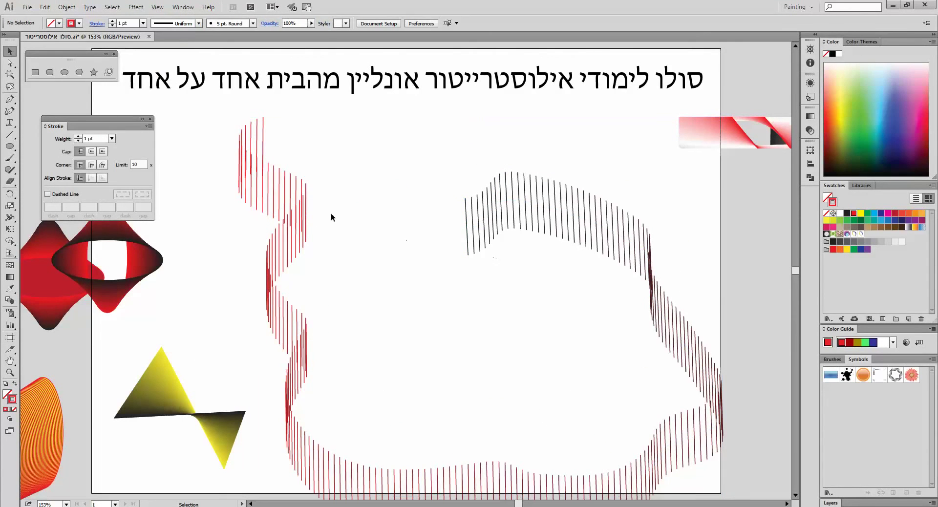